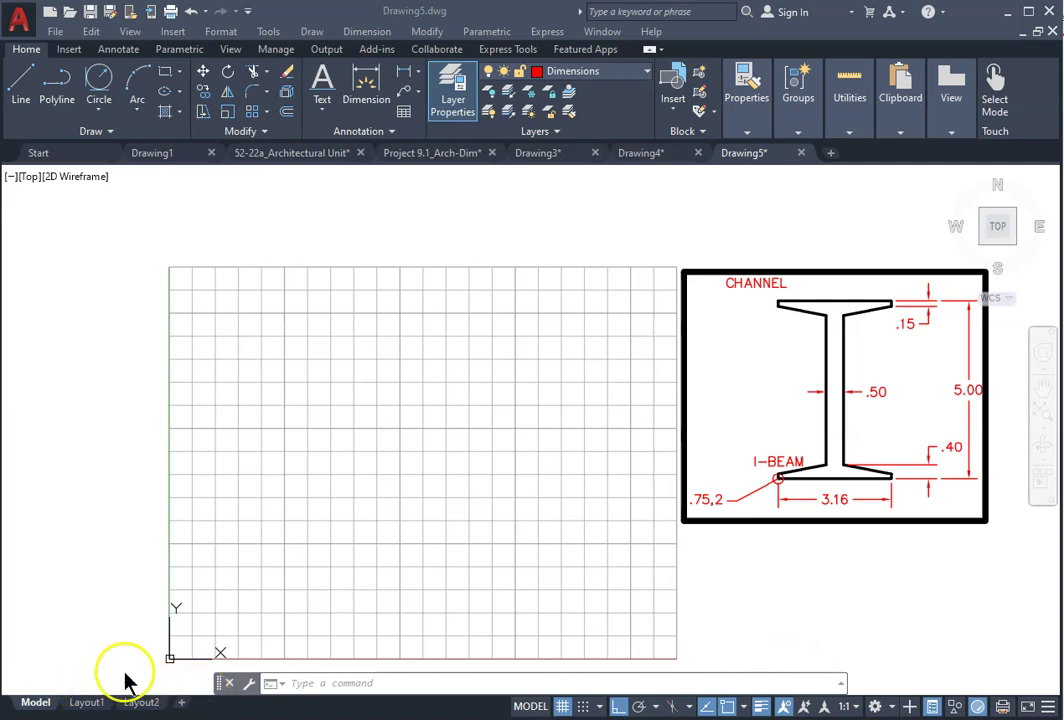
- Draw a horizontal base line 3.16 long across the lower part of the grid
click(26, 115)
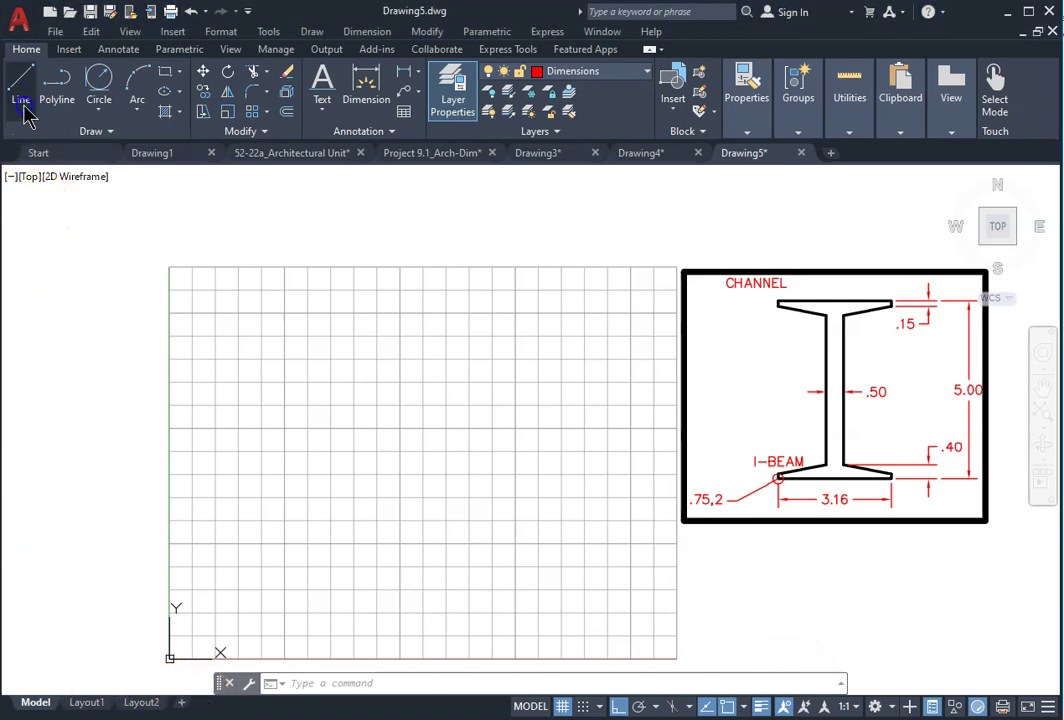
click(241, 565)
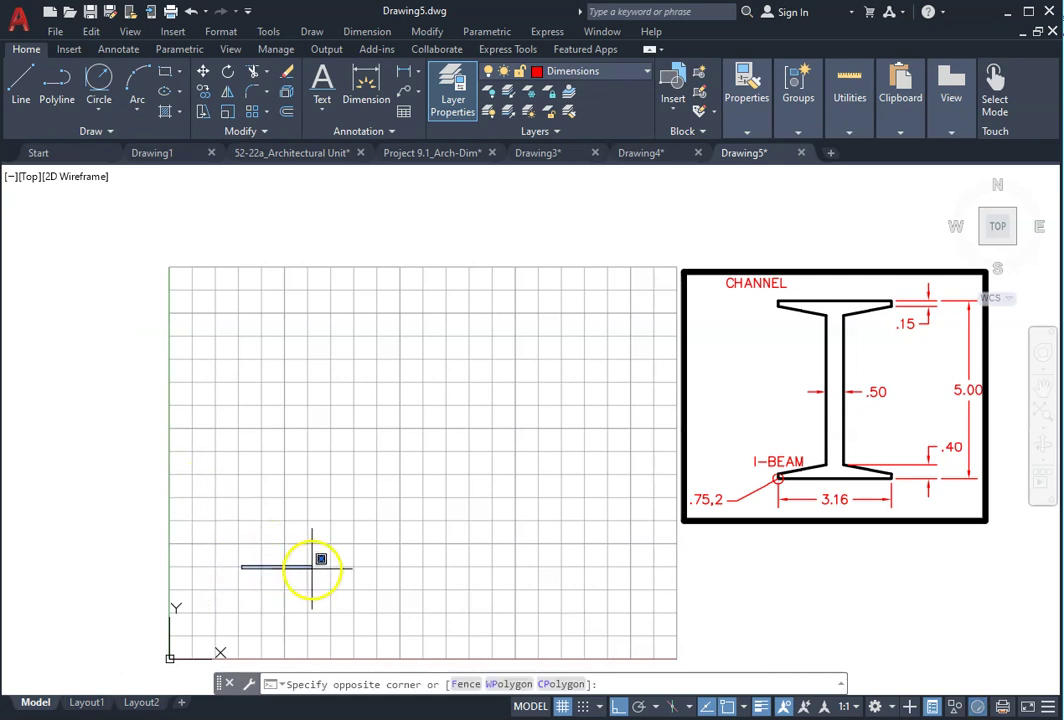
click(16, 104)
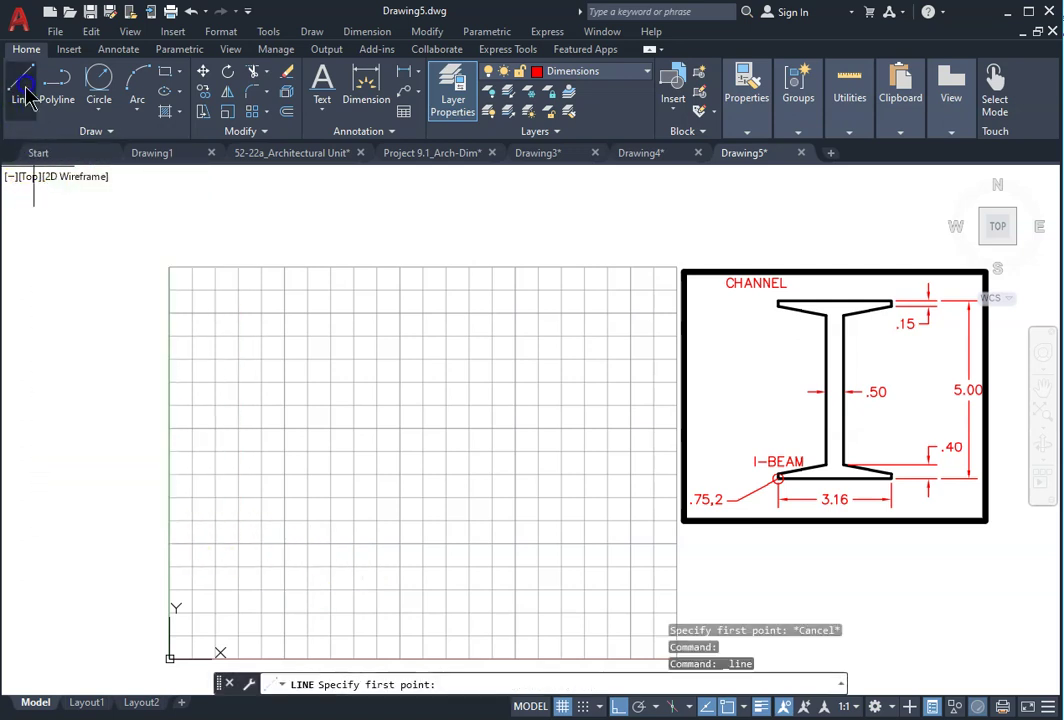
click(245, 569)
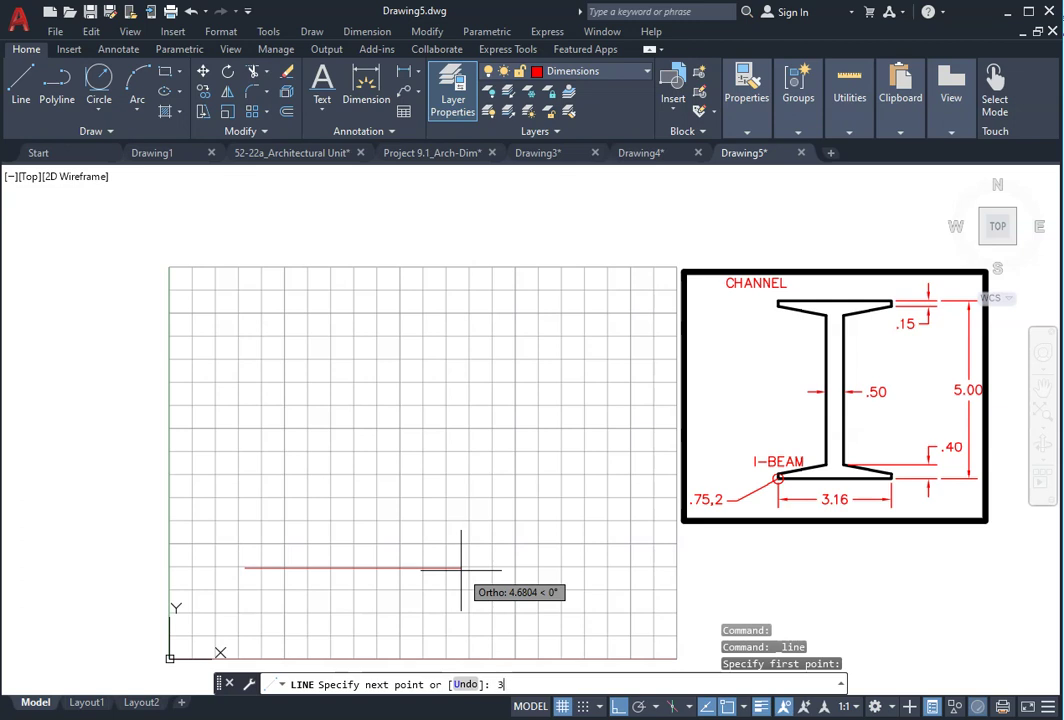
key(Return)
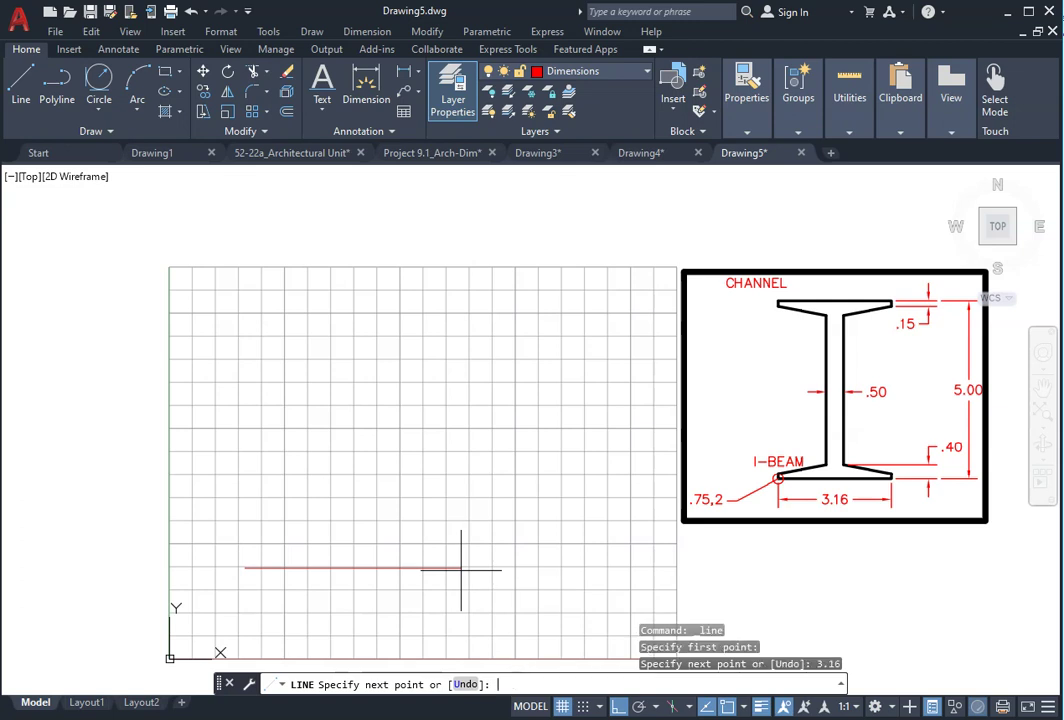
key(Return)
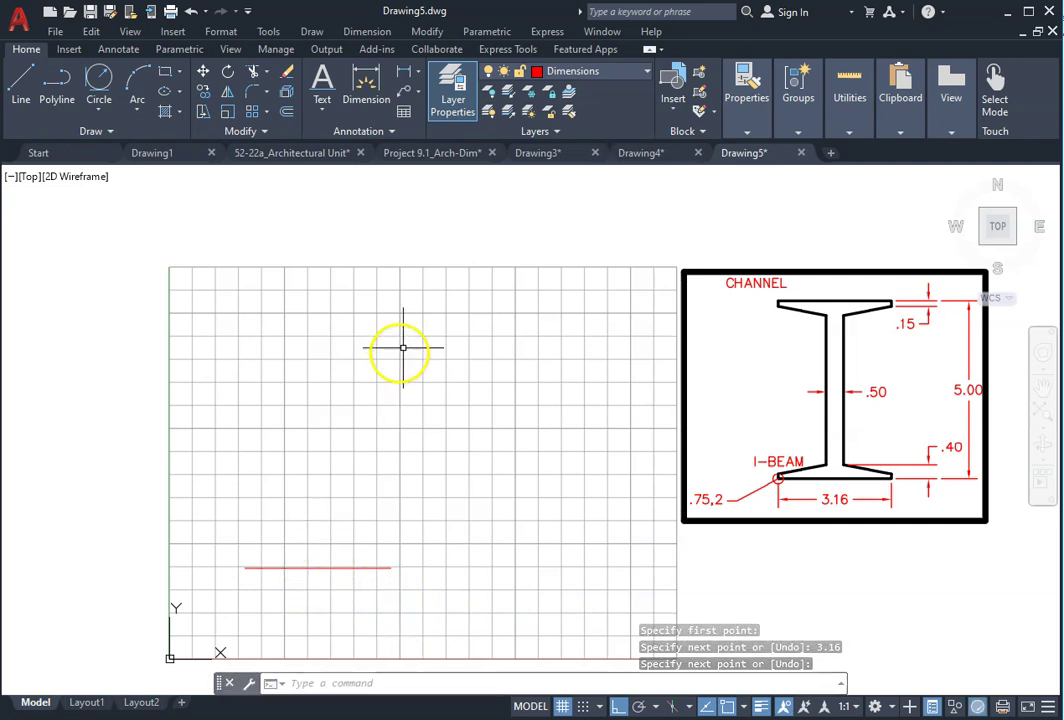
- Move the 3.16 base line onto the object layer and make object the current layer
click(352, 568)
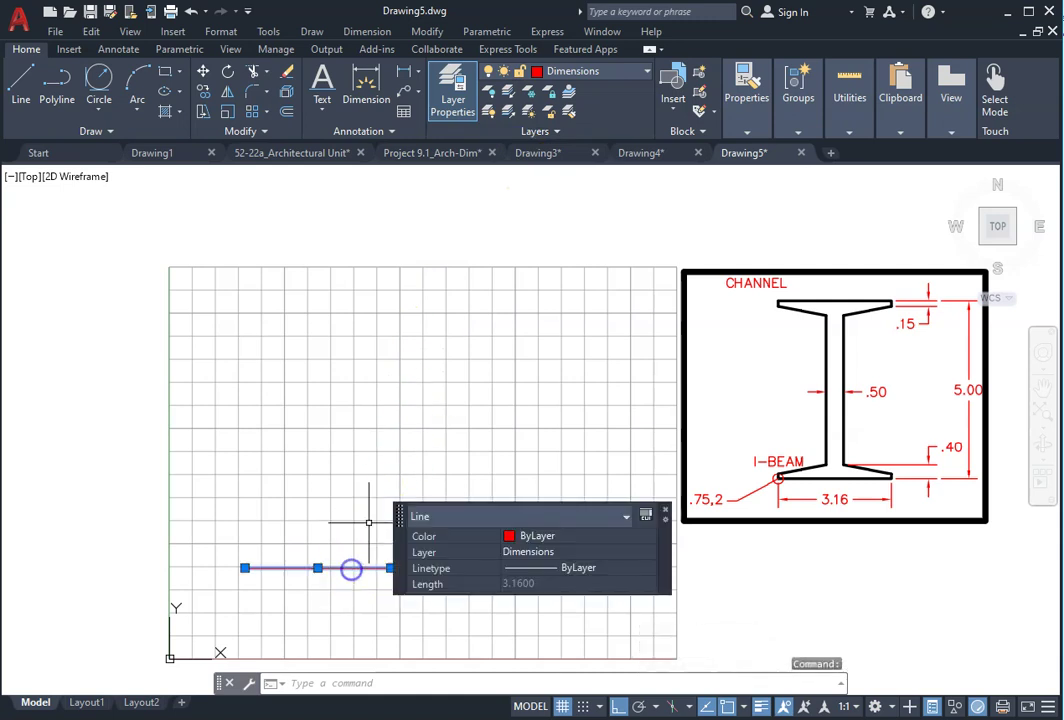
click(643, 72)
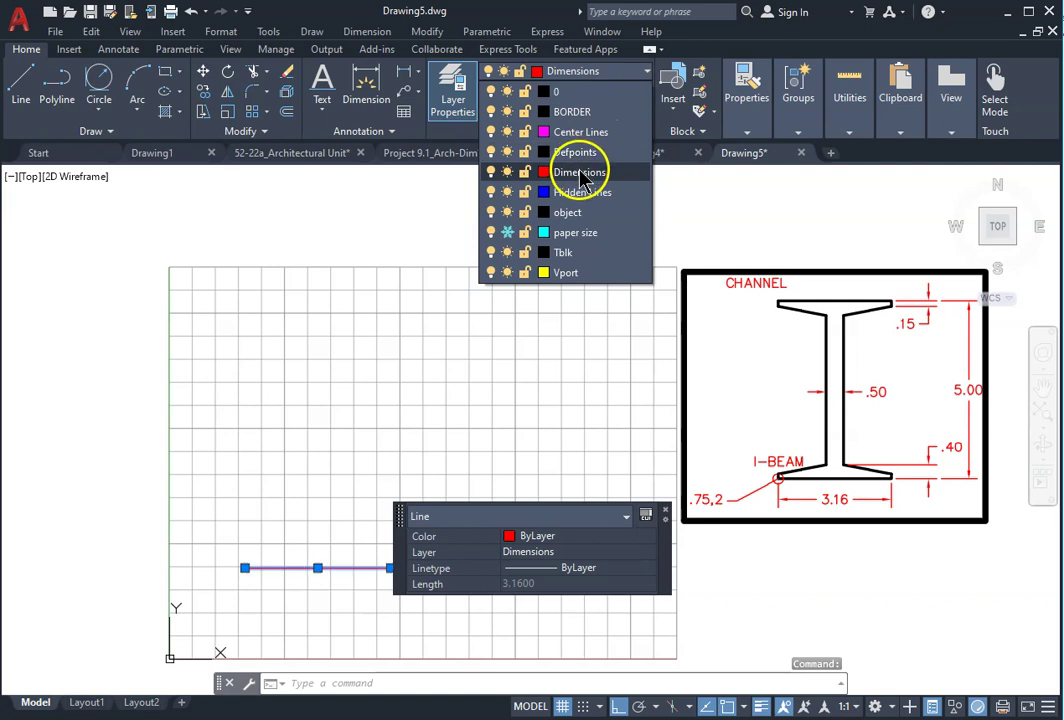
click(578, 214)
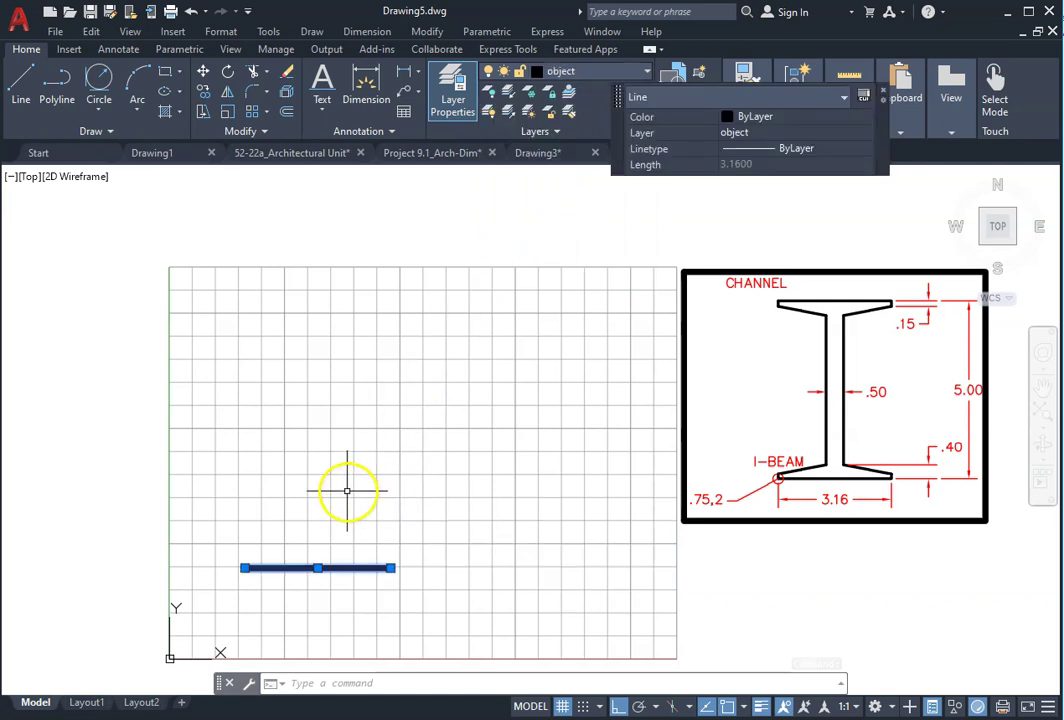
key(Escape)
key(Escape)
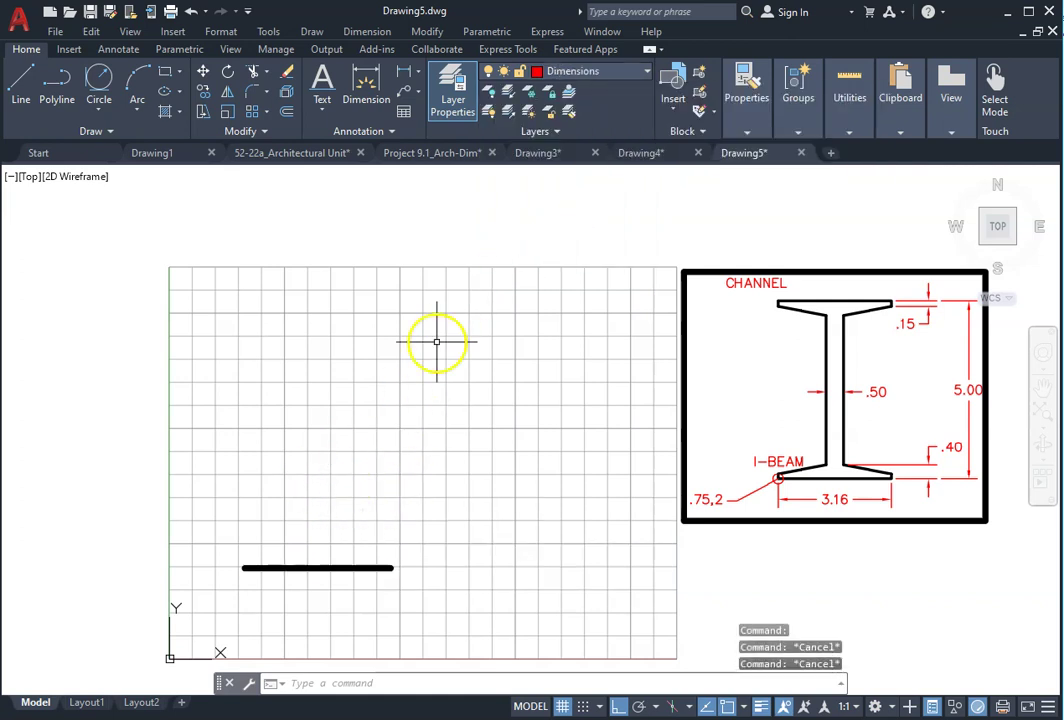
click(647, 72)
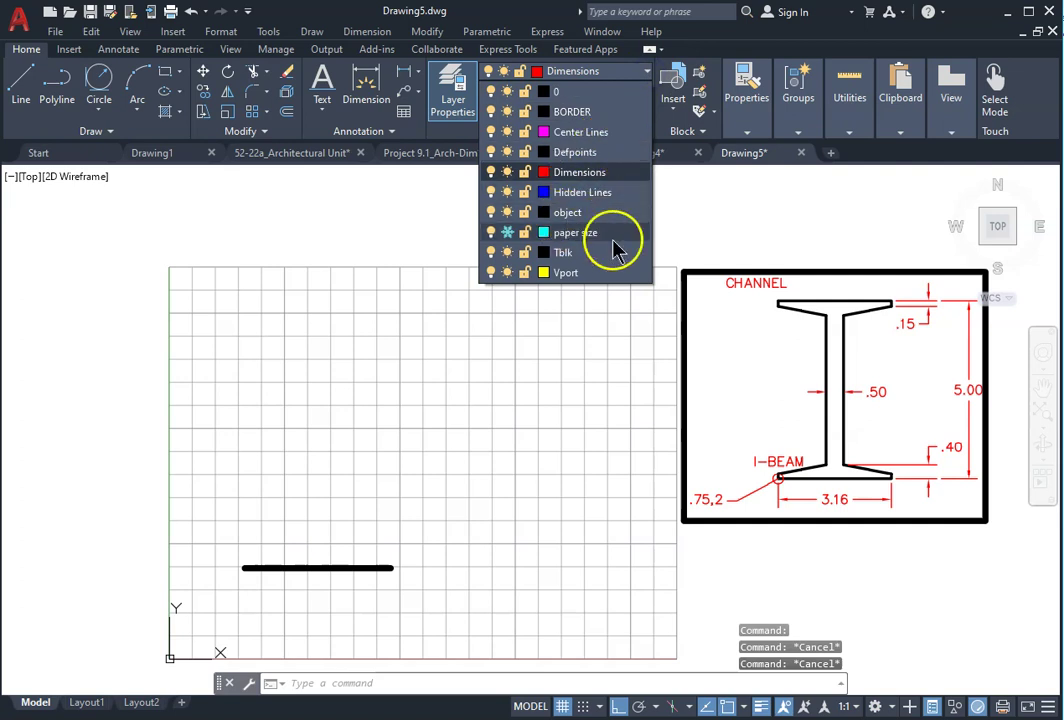
click(567, 215)
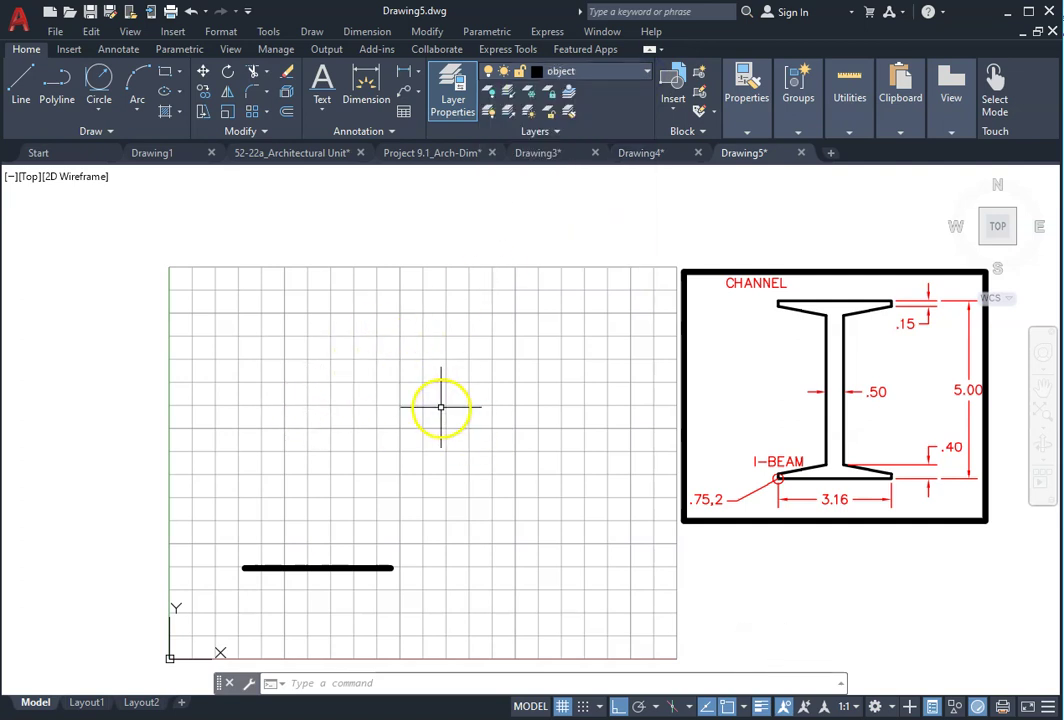
- Draw 0.15-long vertical uprights at the right and left ends of the base line
click(18, 114)
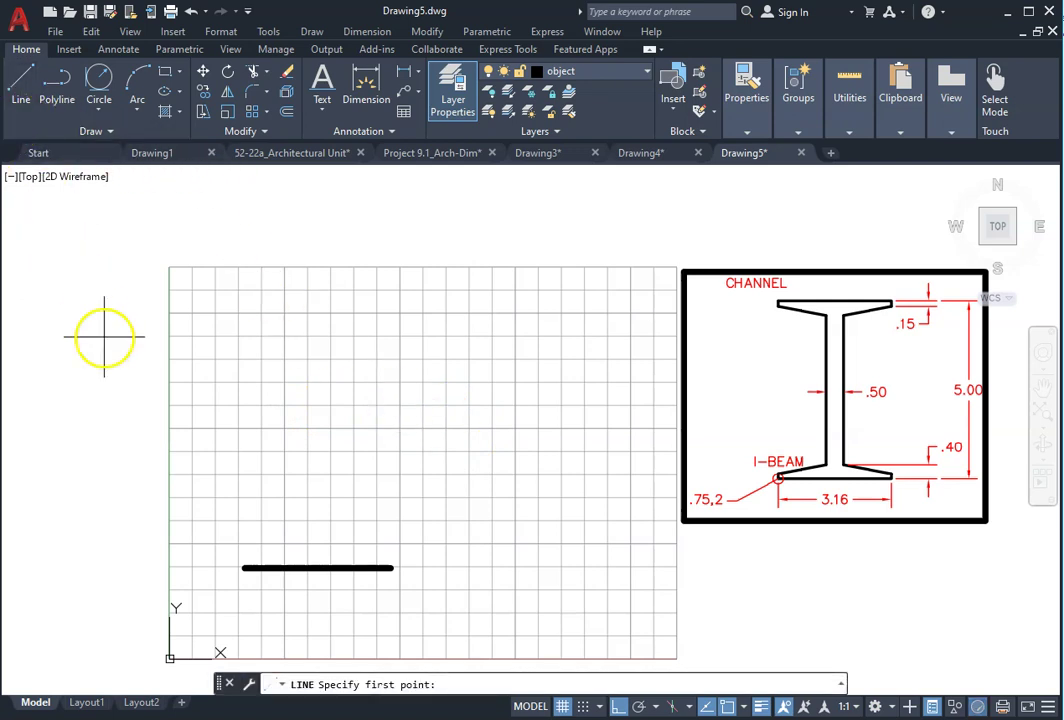
click(392, 568)
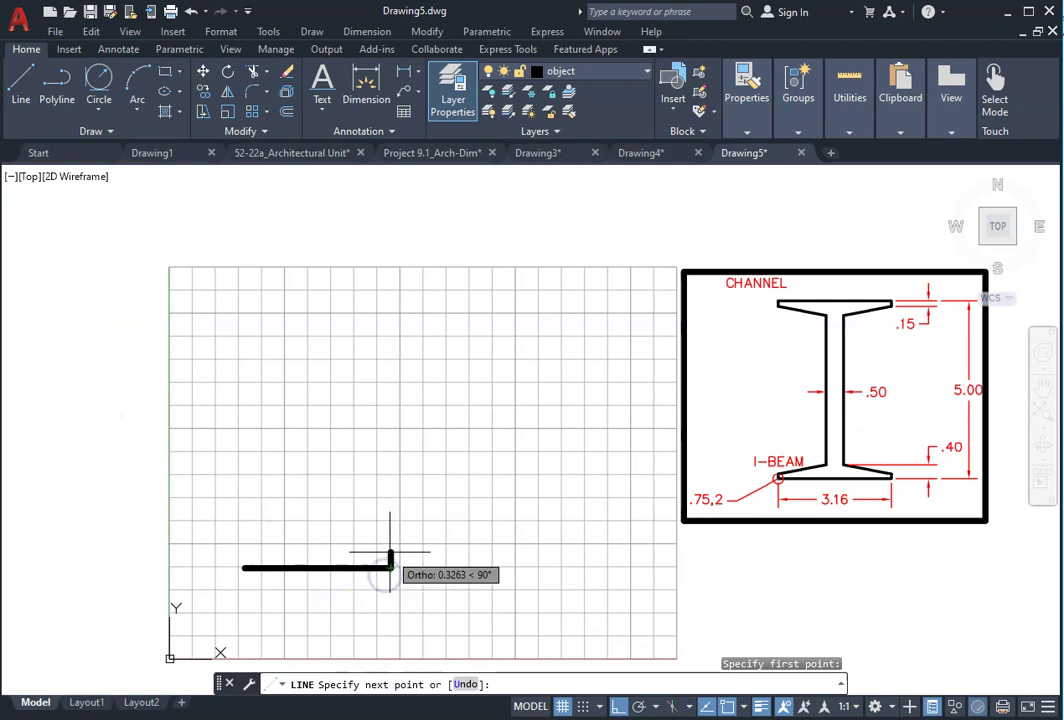
click(361, 520)
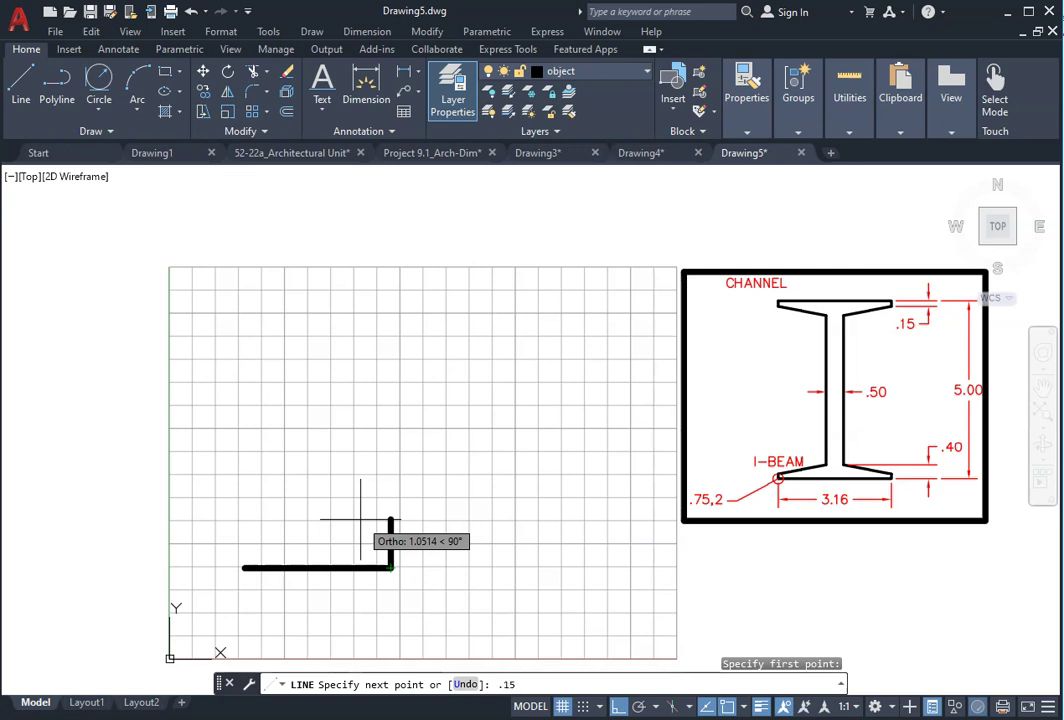
text(.15)
key(Return)
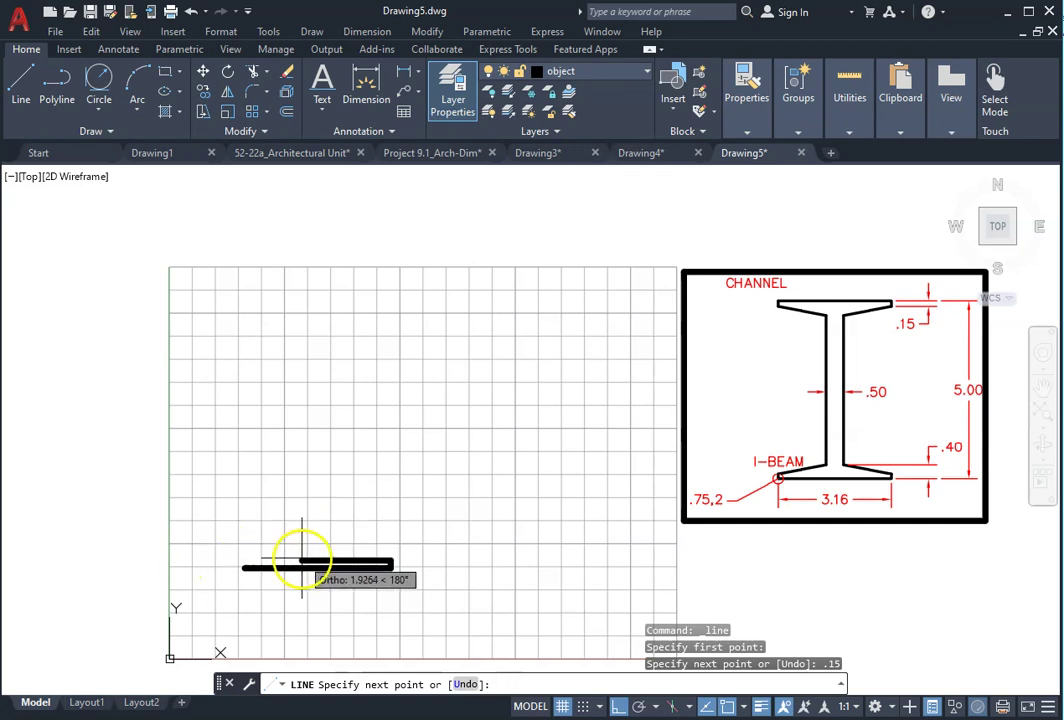
key(Return)
key(Return)
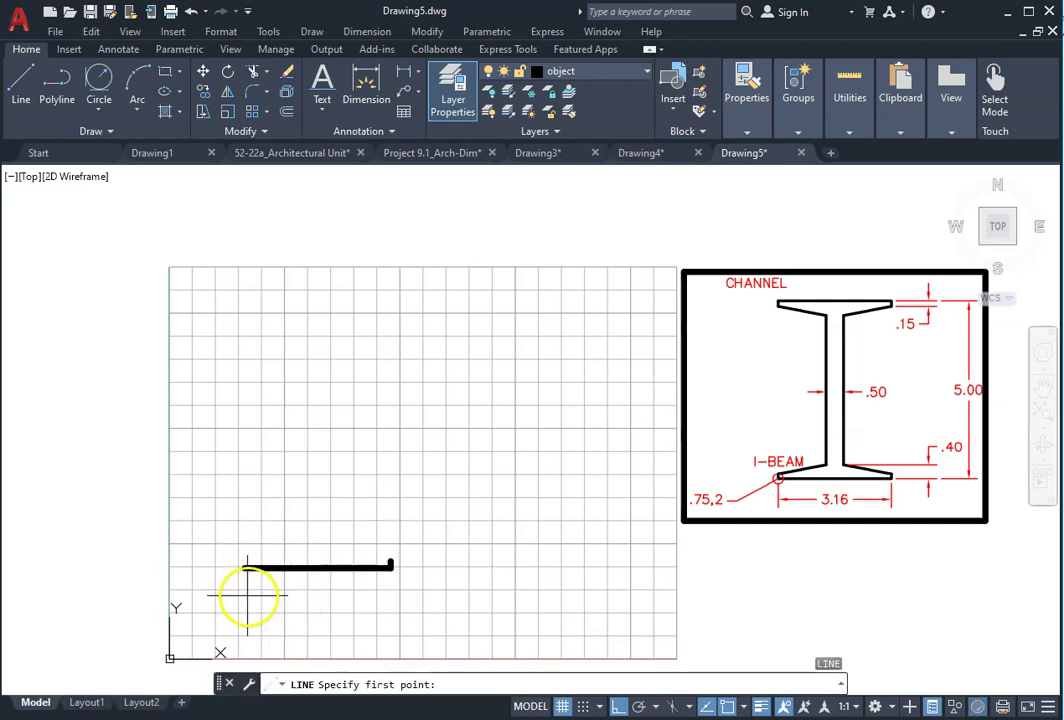
click(243, 568)
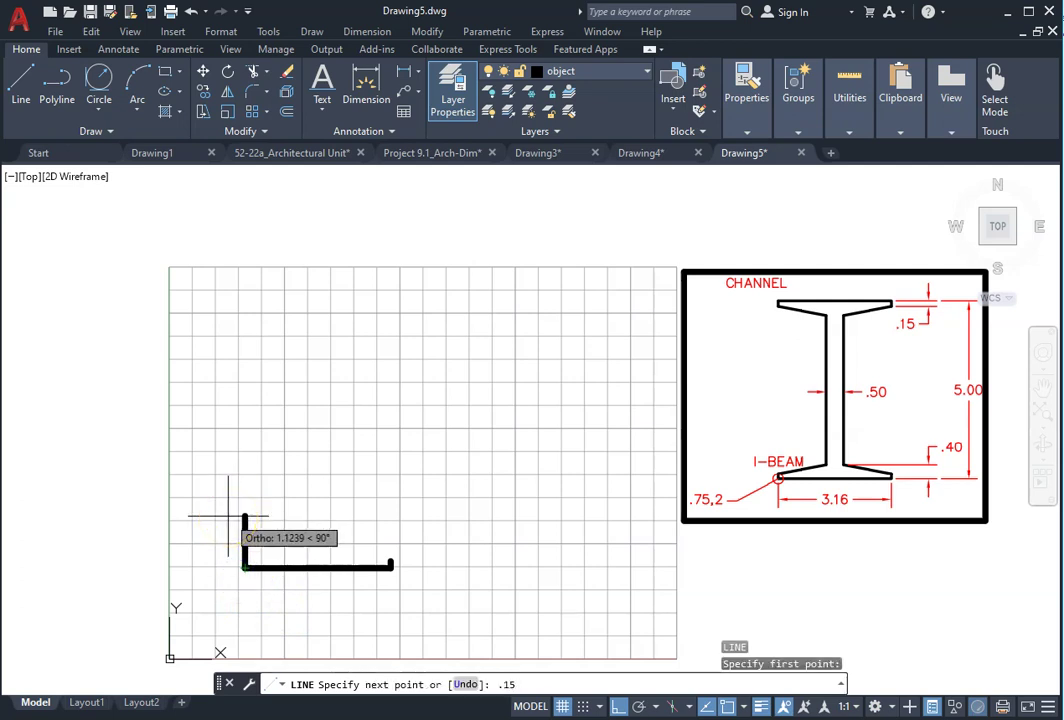
text(.15)
key(Return)
key(Return)
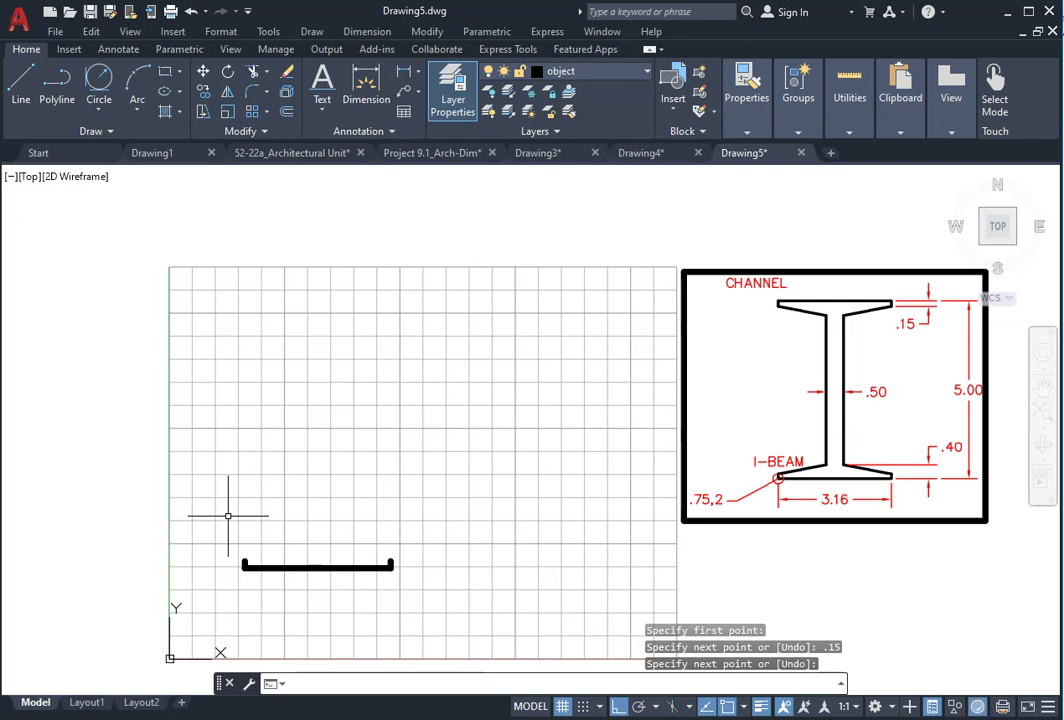
- Draw a 5-unit vertical web line straight up from the base line's midpoint
scroll(333, 575, up, 4)
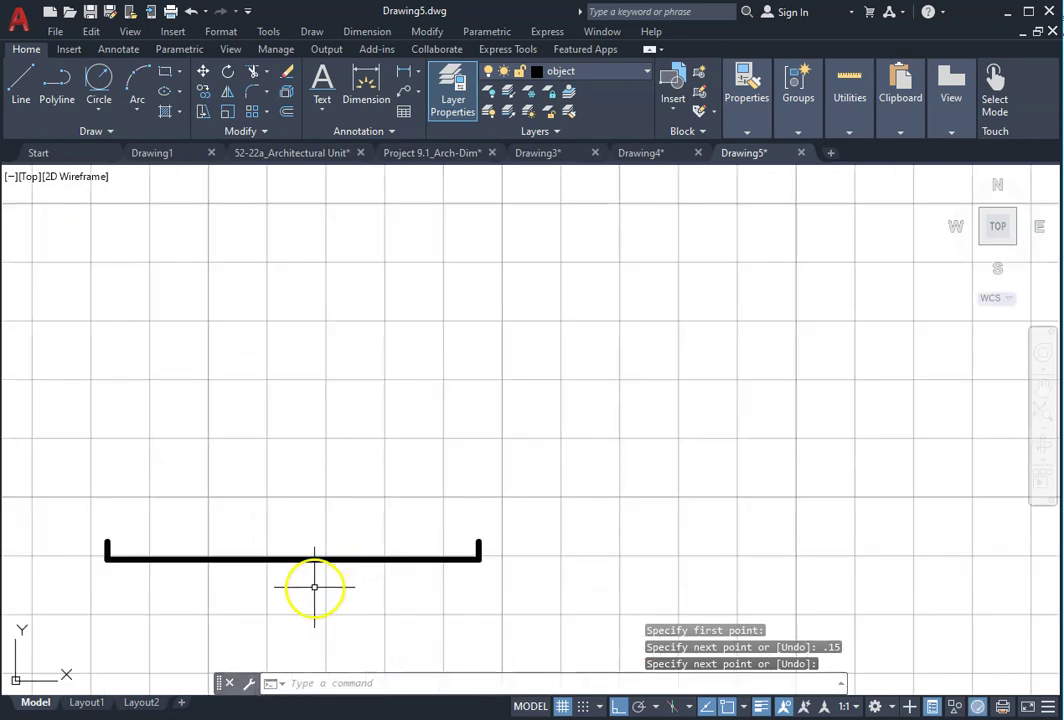
text(l)
key(Return)
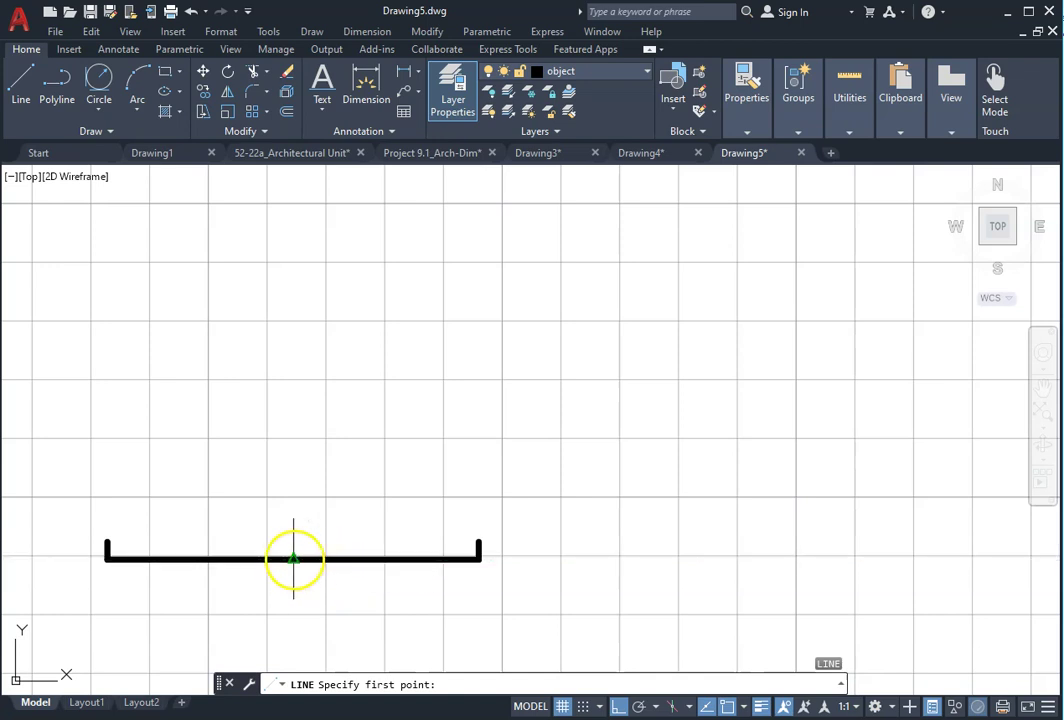
click(294, 559)
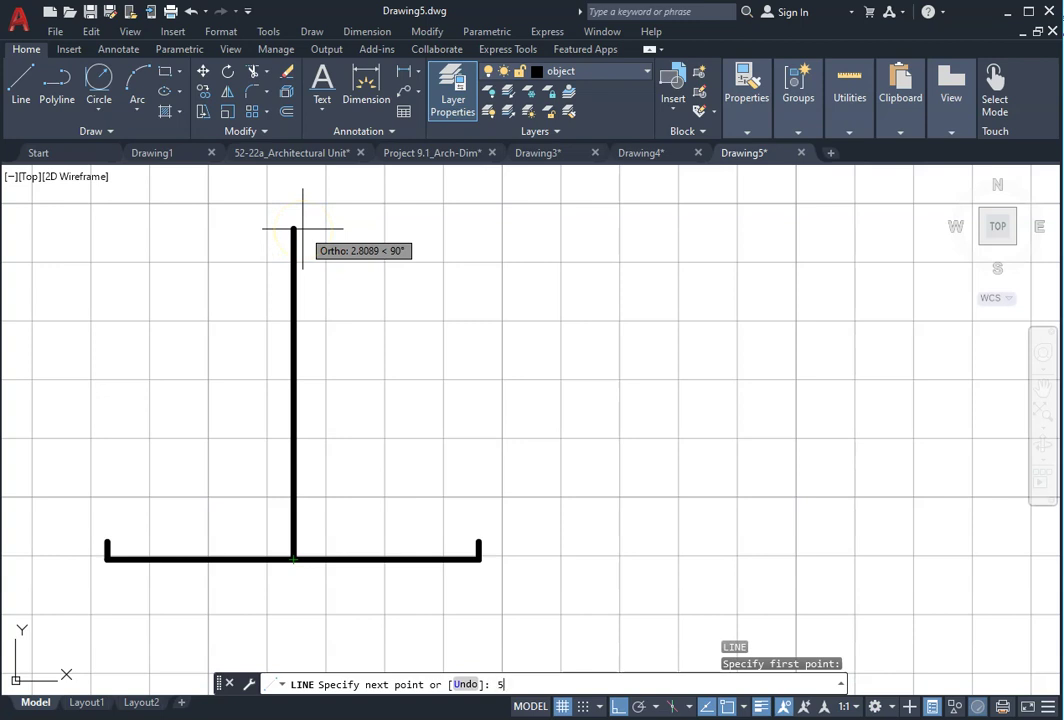
key(Return)
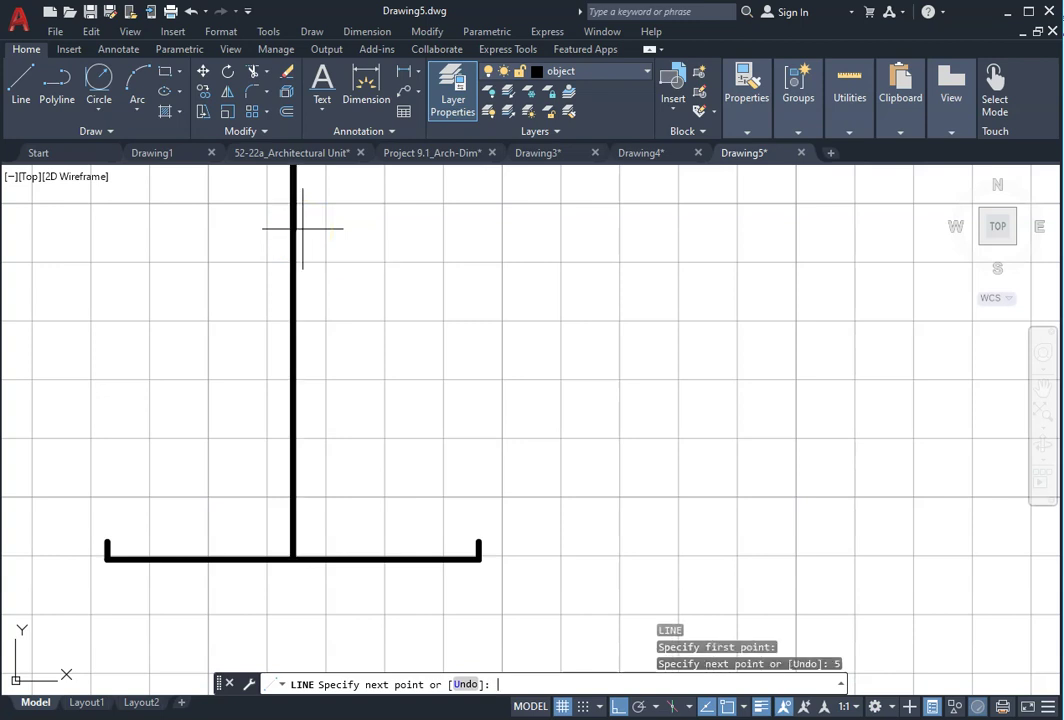
key(Return)
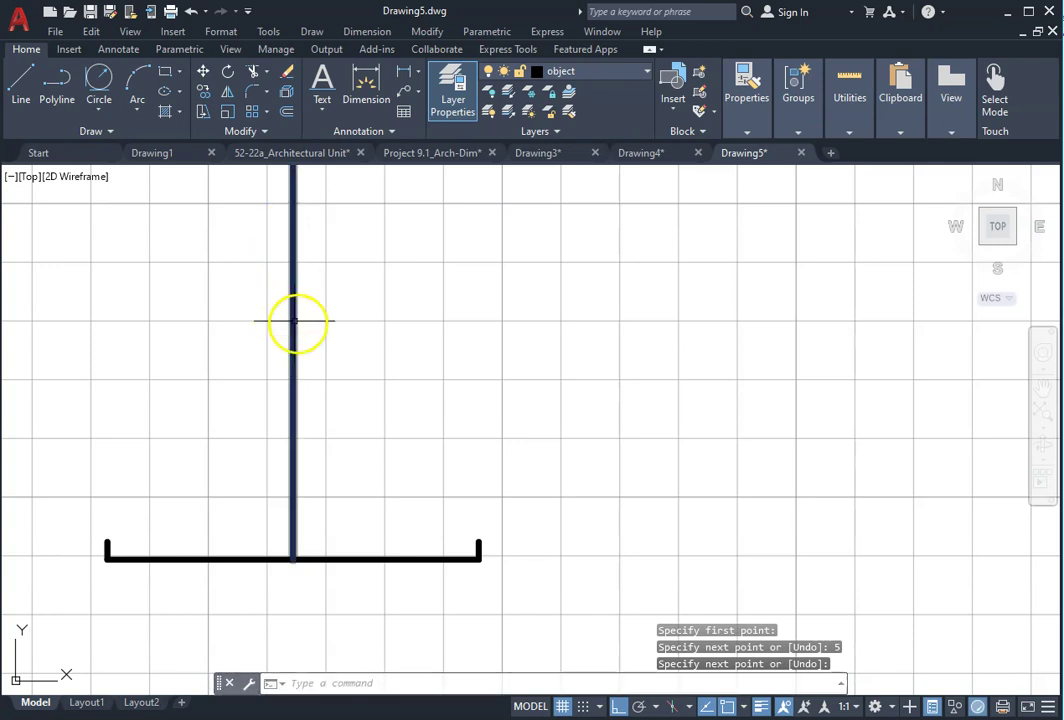
scroll(297, 321, down, 2)
middle_drag(311, 344, 321, 428)
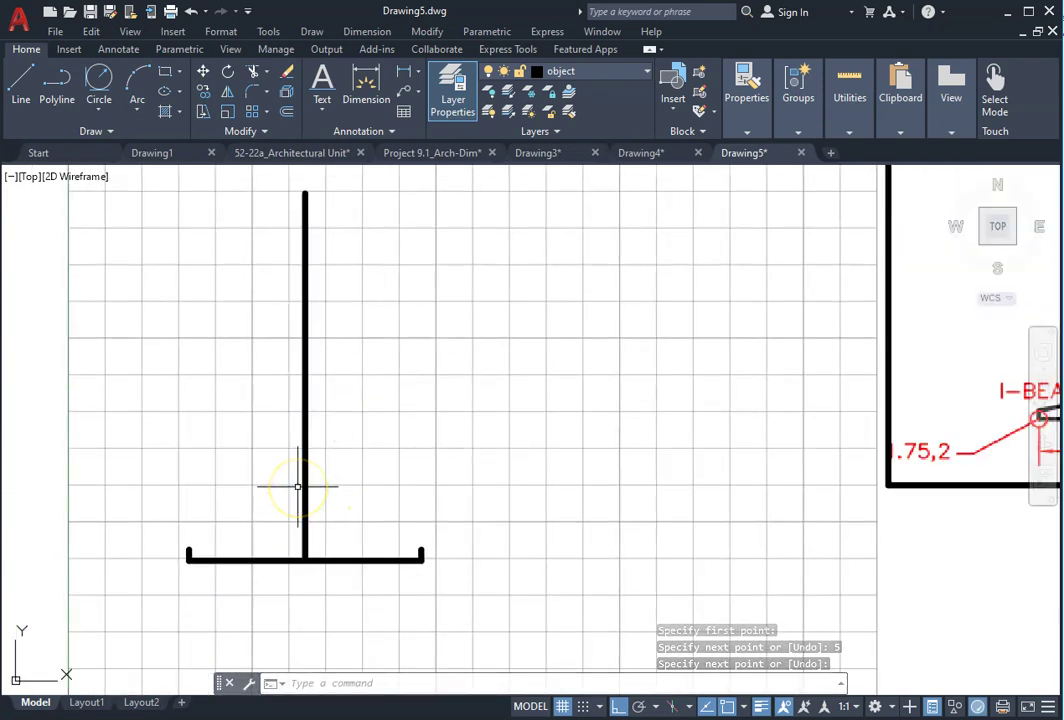
- Offset the bottom base line 0.4 upward to form the flange's inner edge
text(o)
key(Return)
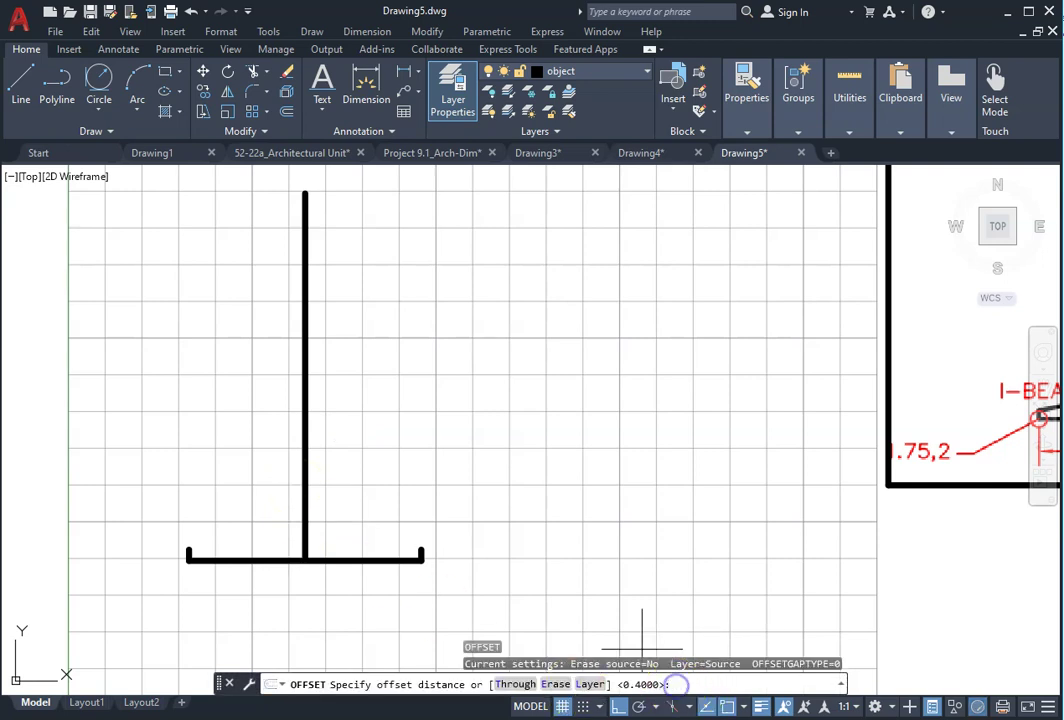
text(.4)
key(Return)
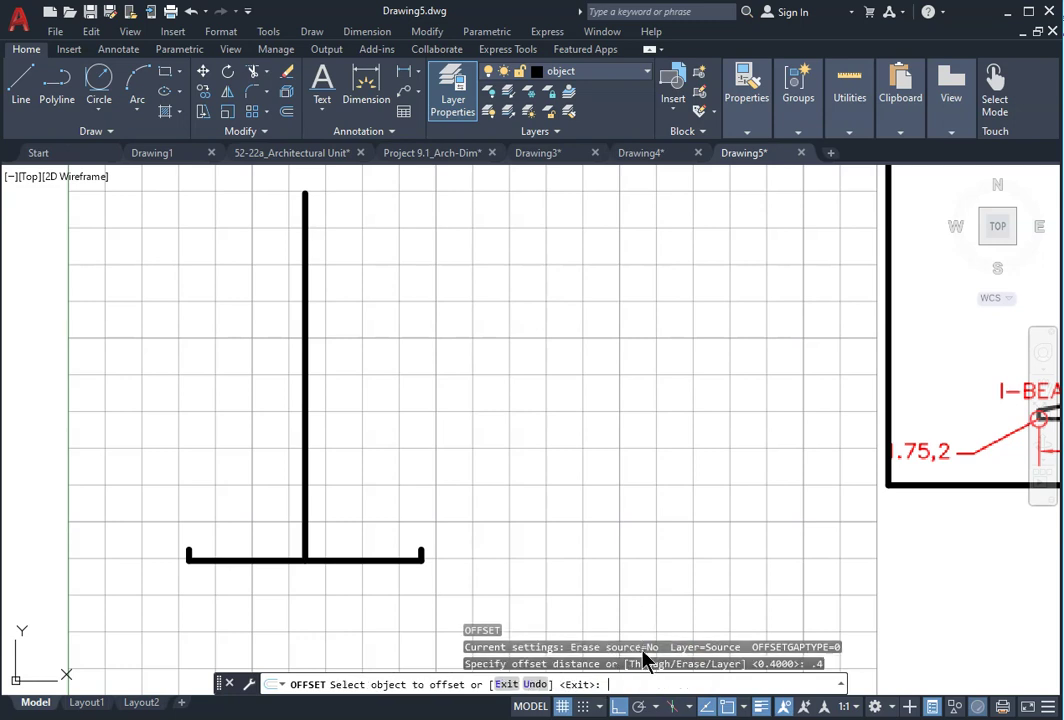
click(380, 561)
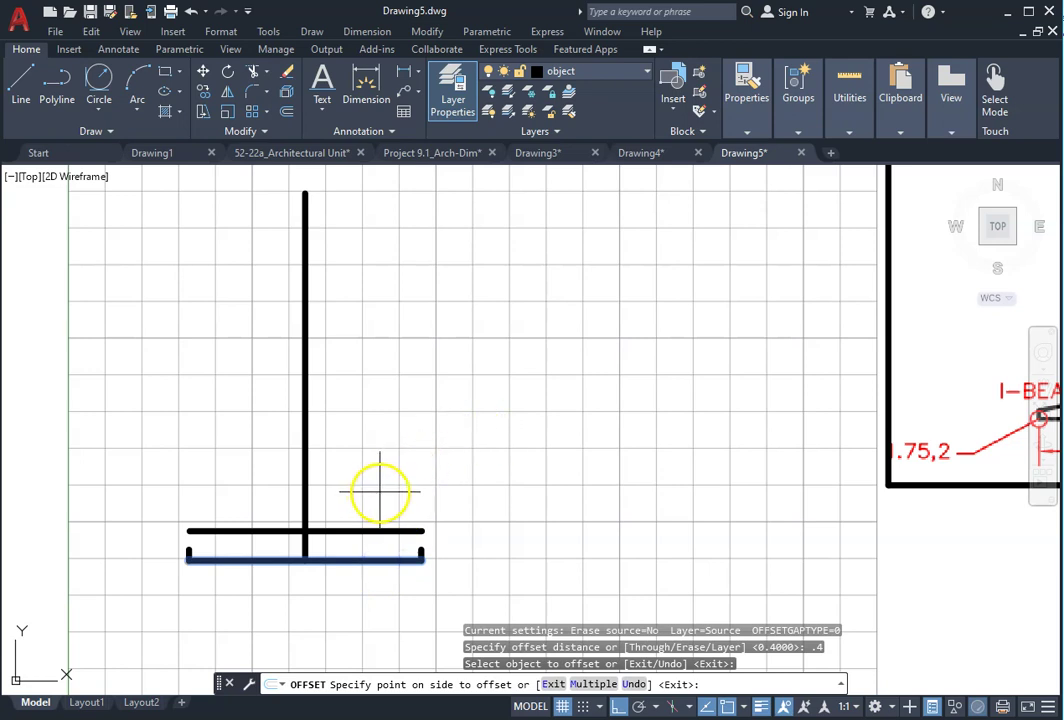
click(404, 428)
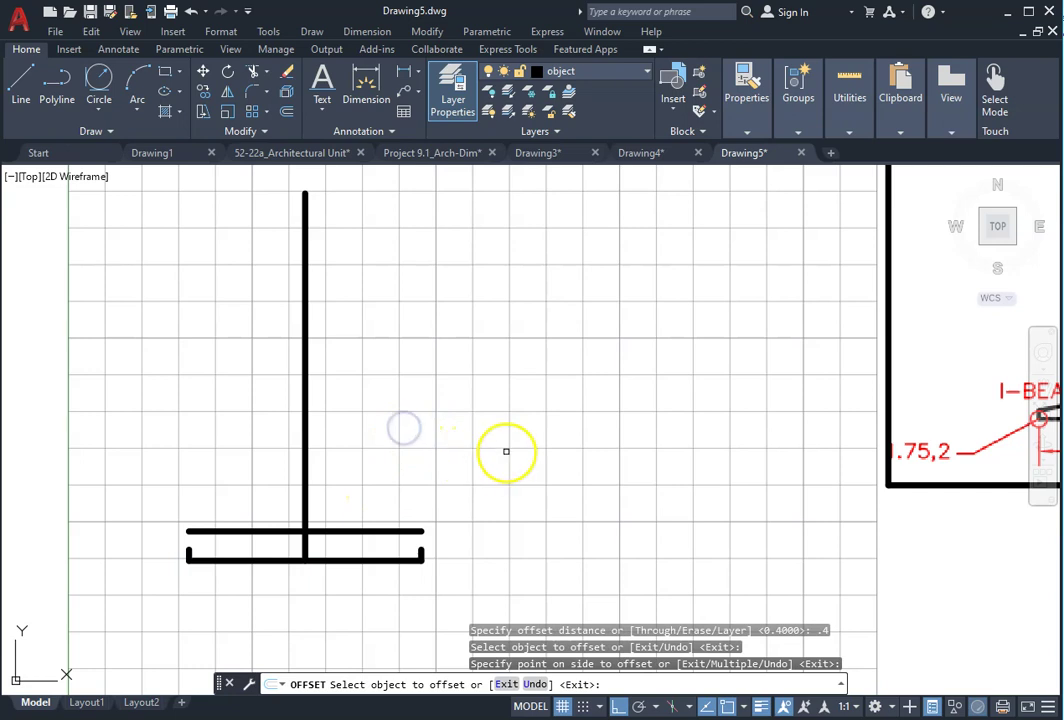
right_click(506, 451)
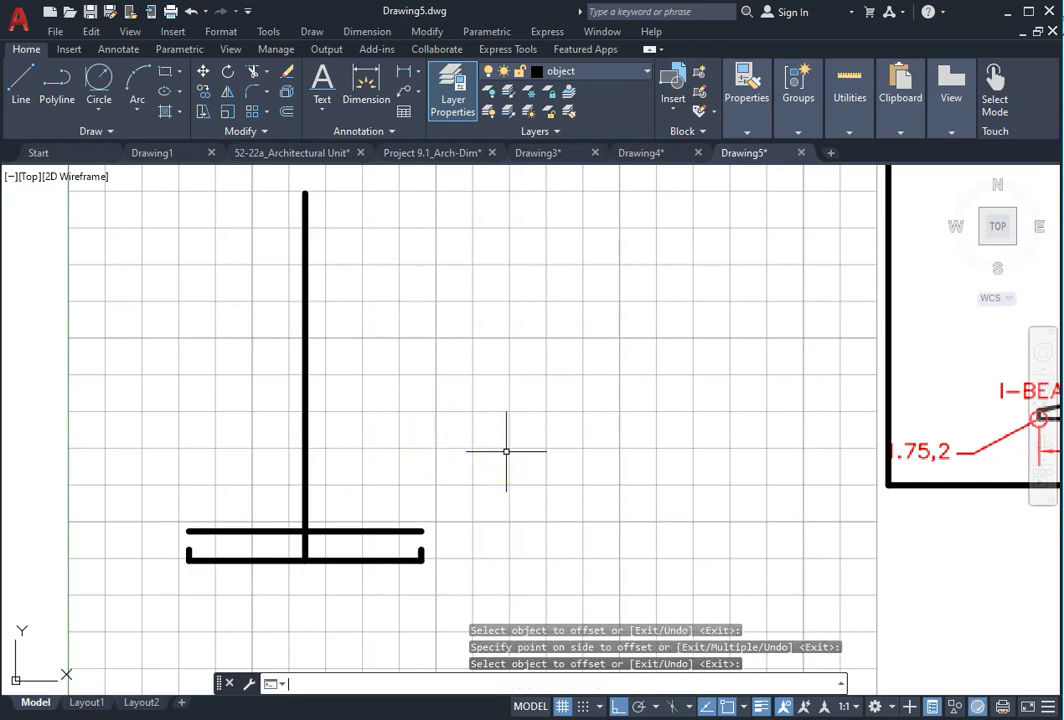
click(489, 454)
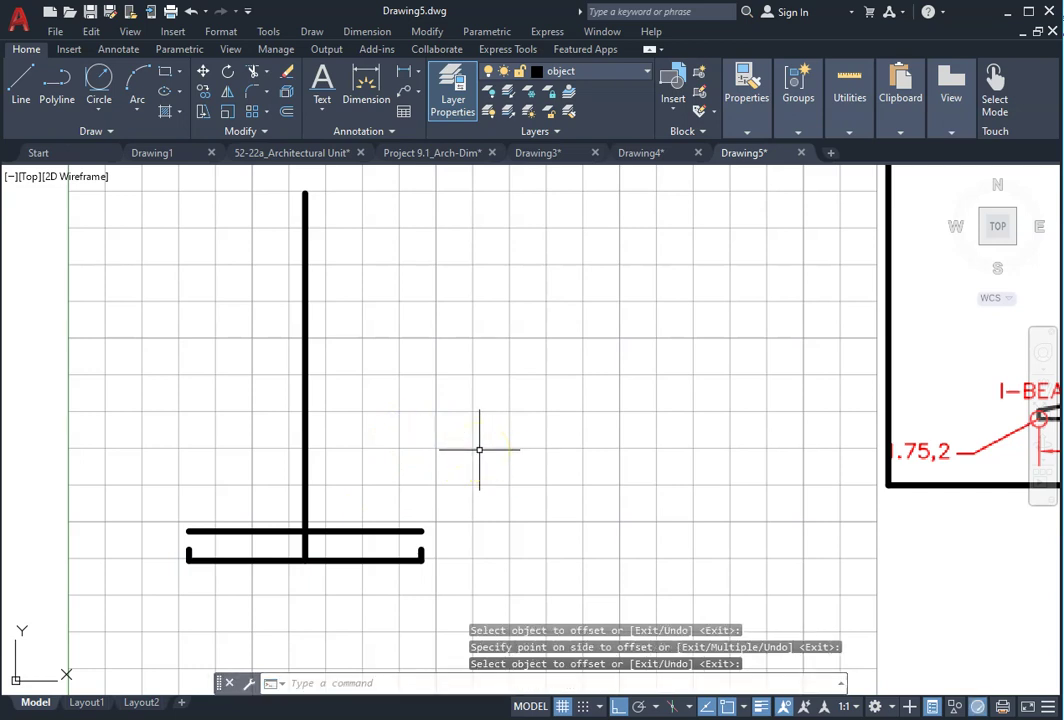
- Offset the tall vertical web line 0.25 to the right and 0.25 to the left
text(o)
key(Return)
click(530, 494)
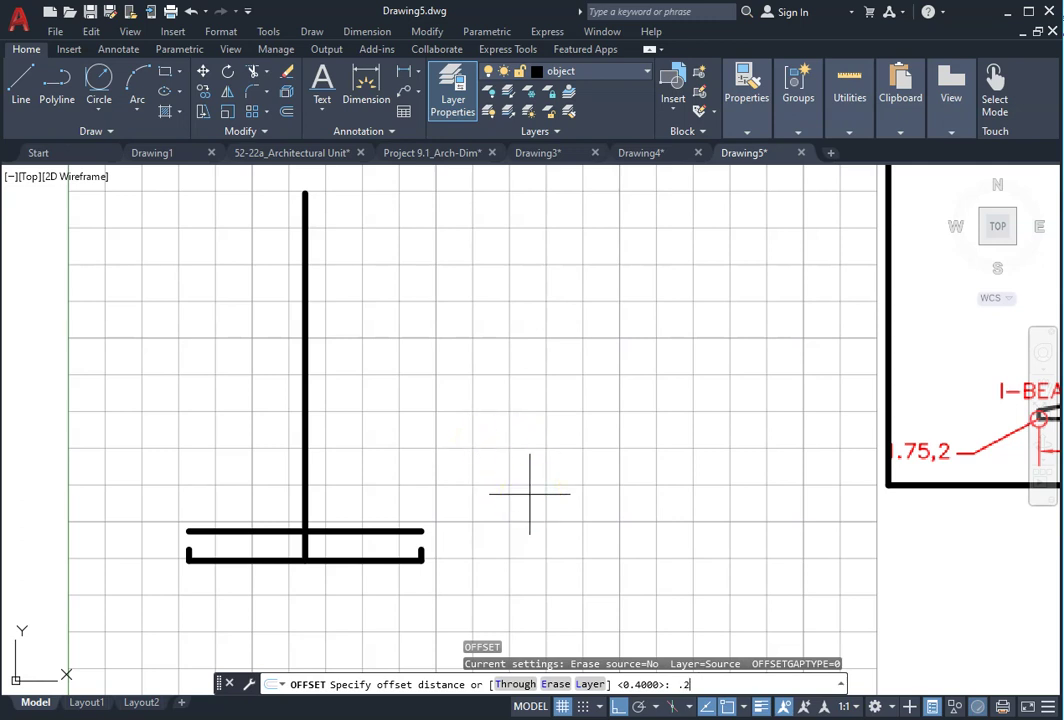
key(Return)
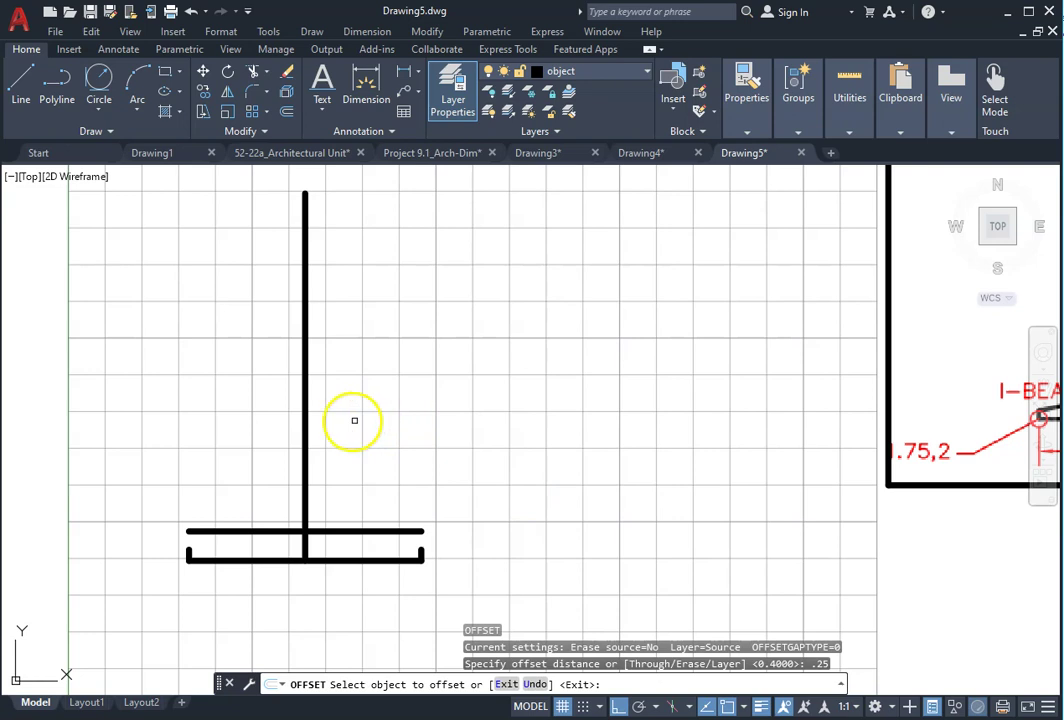
click(308, 429)
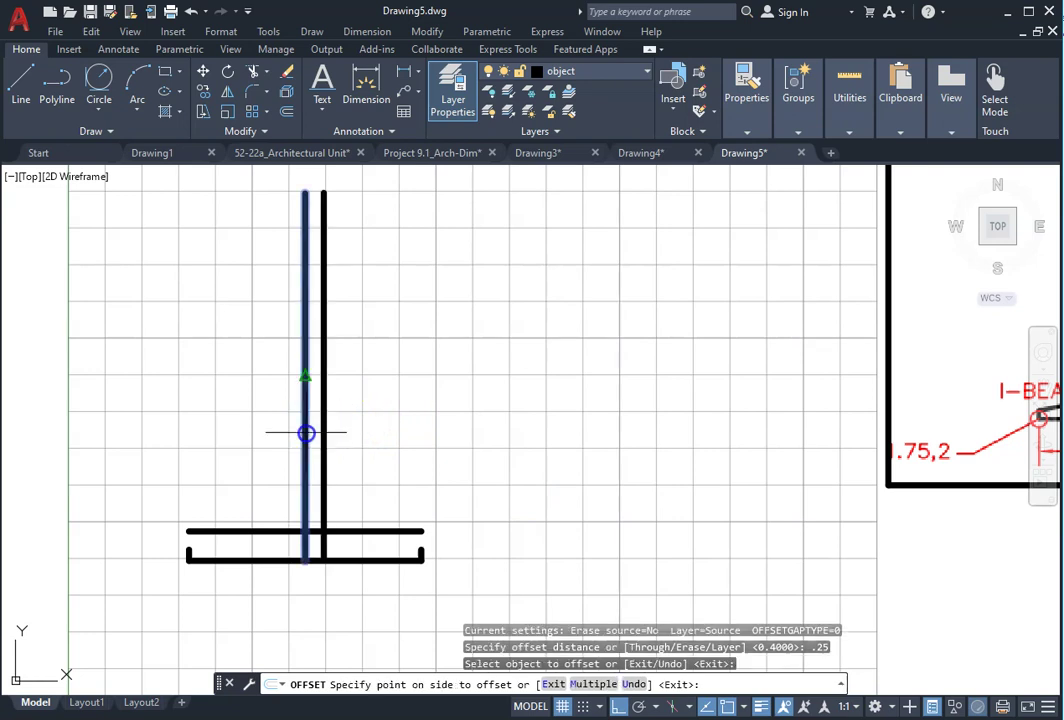
click(377, 435)
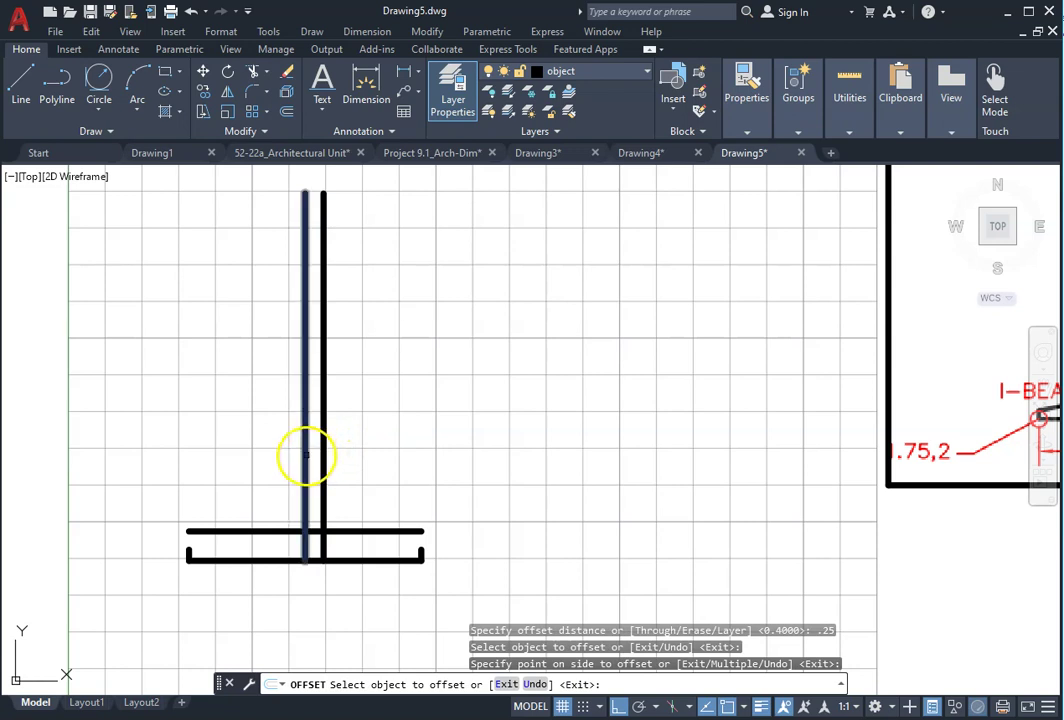
click(305, 455)
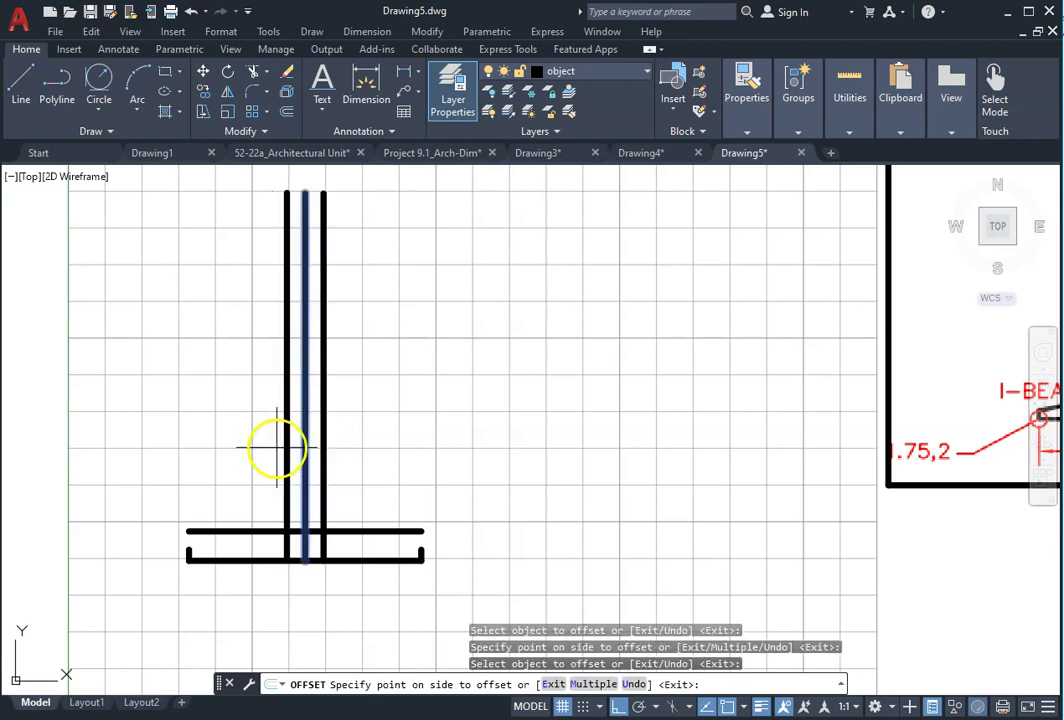
click(218, 439)
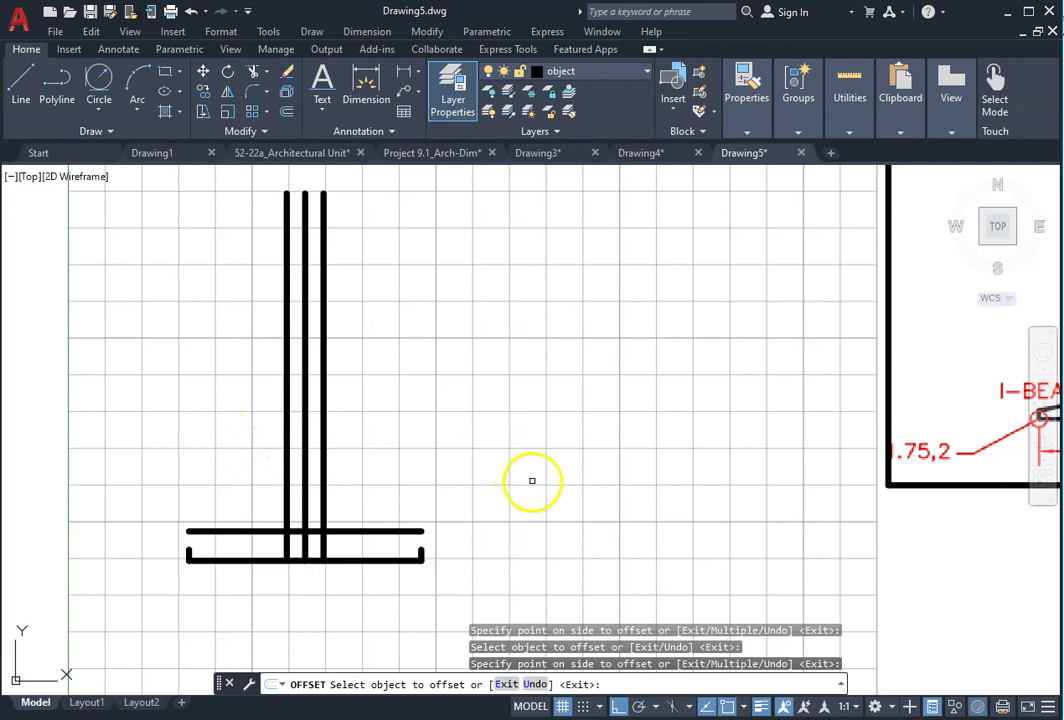
key(Return)
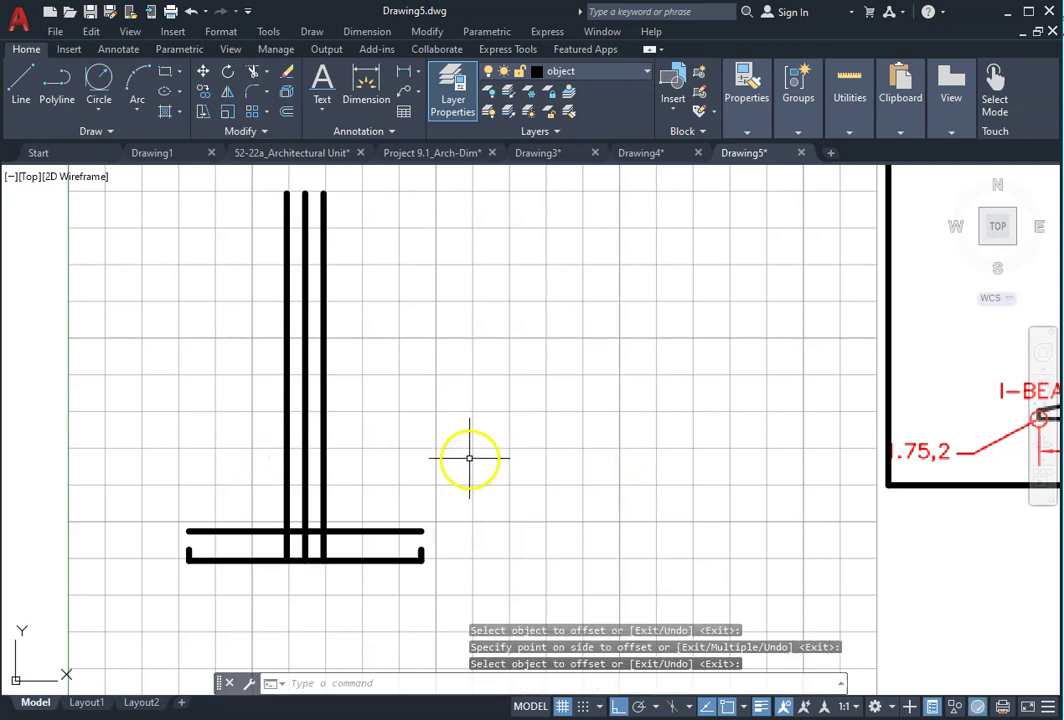
- Draw a line from the right flange end toward the web, then erase it as misplaced
middle_drag(401, 466, 403, 494)
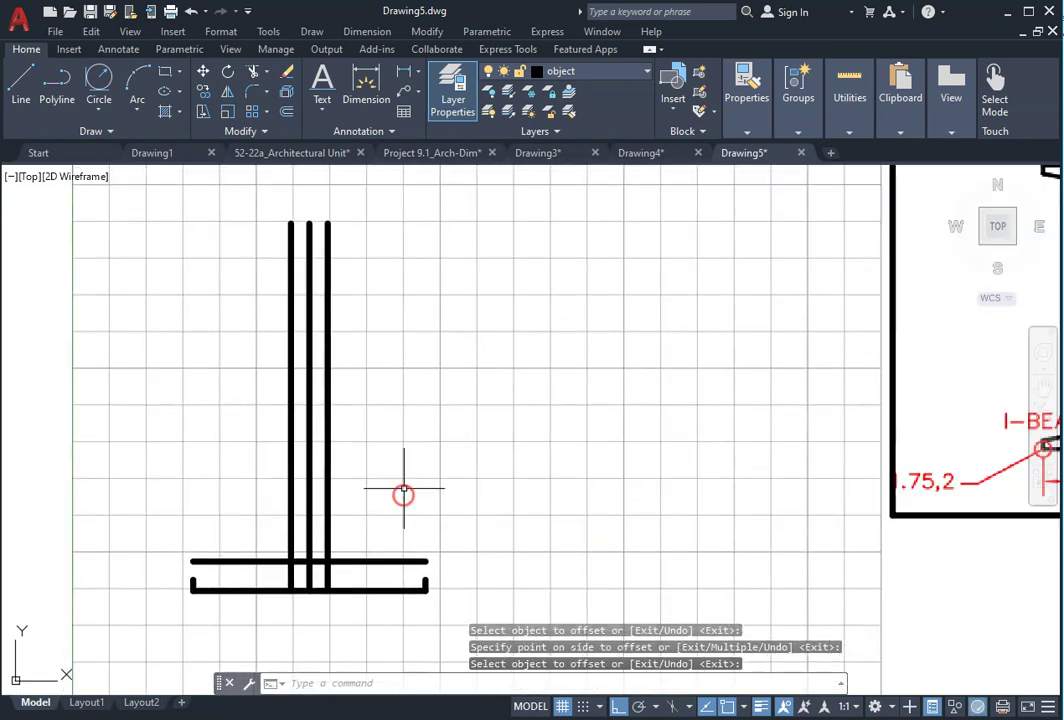
key(l)
key(Return)
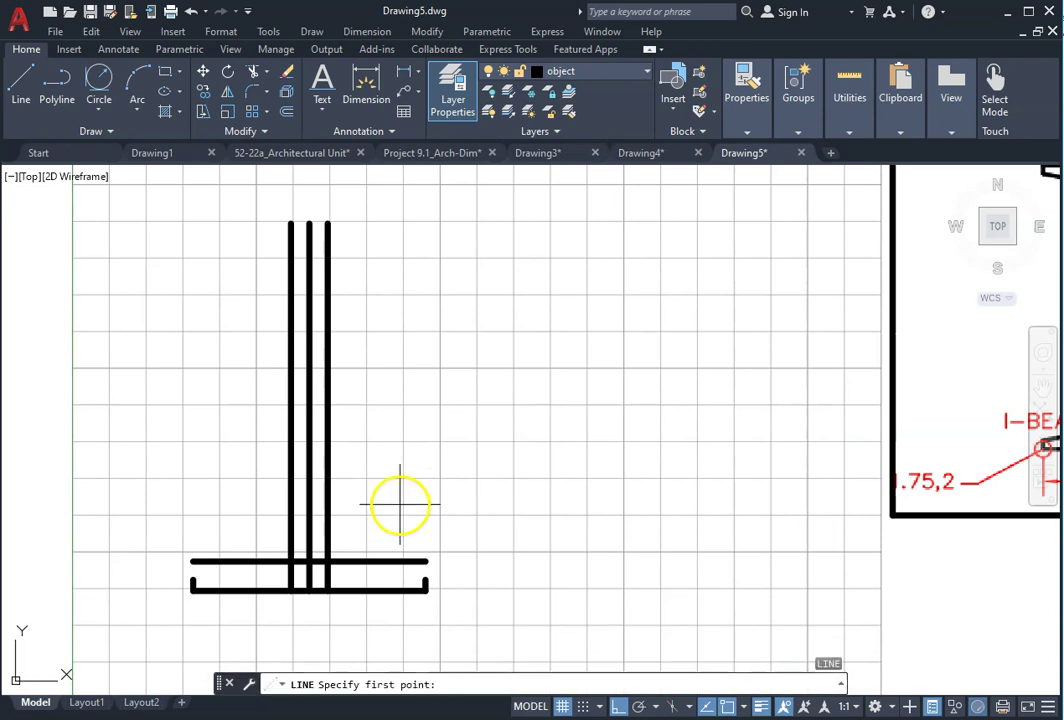
click(424, 586)
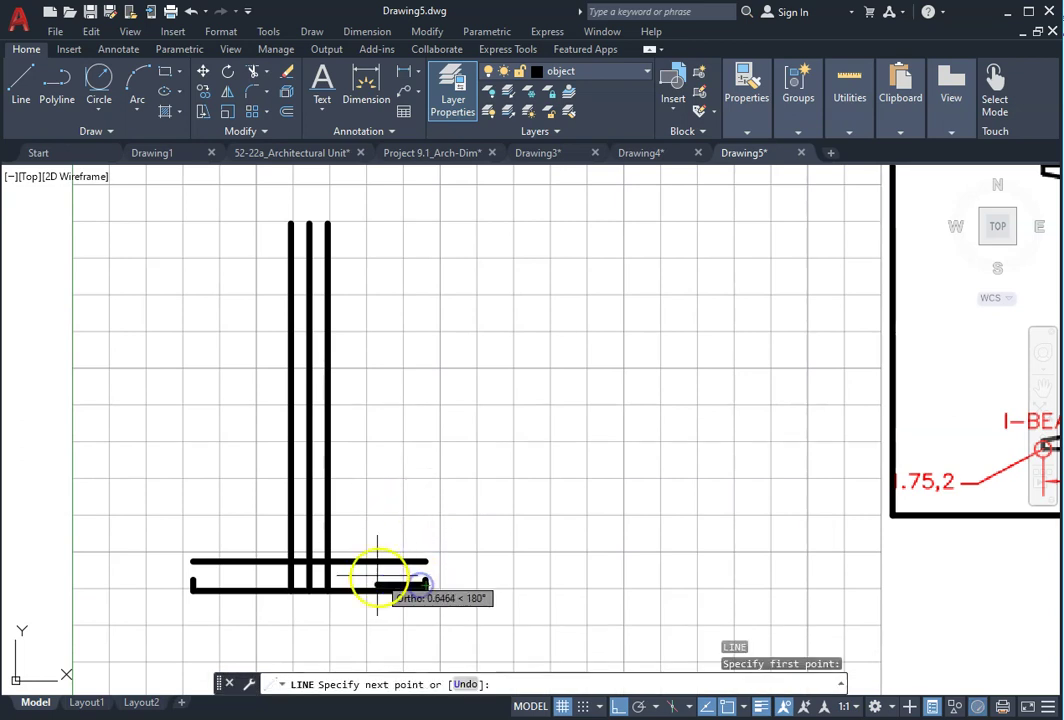
click(330, 564)
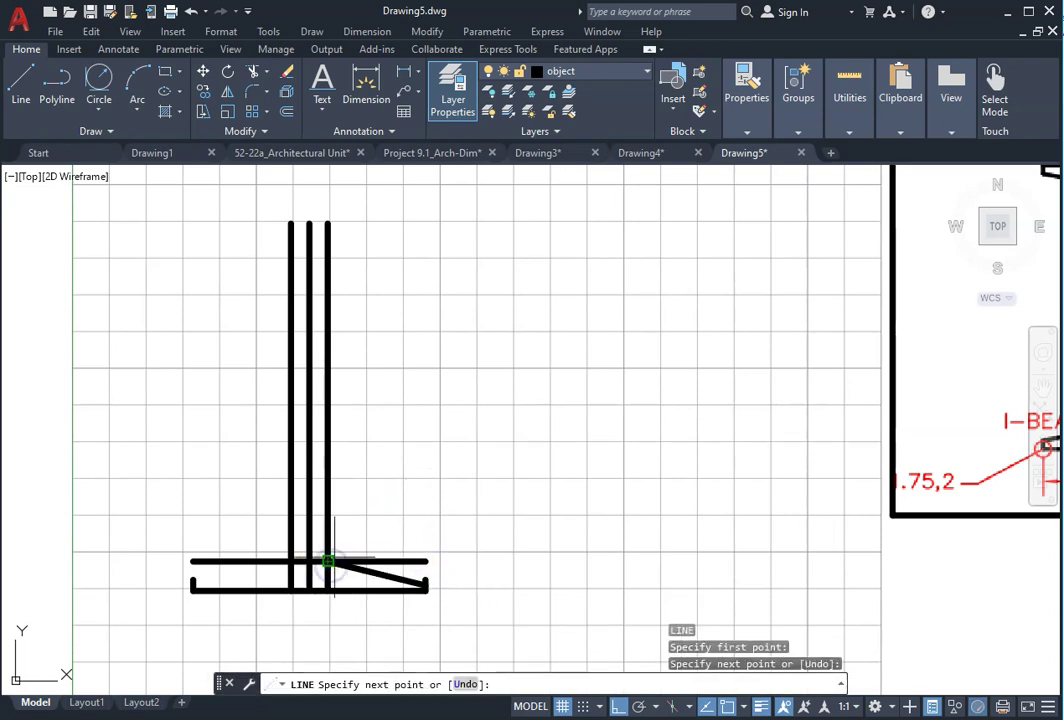
right_click(344, 541)
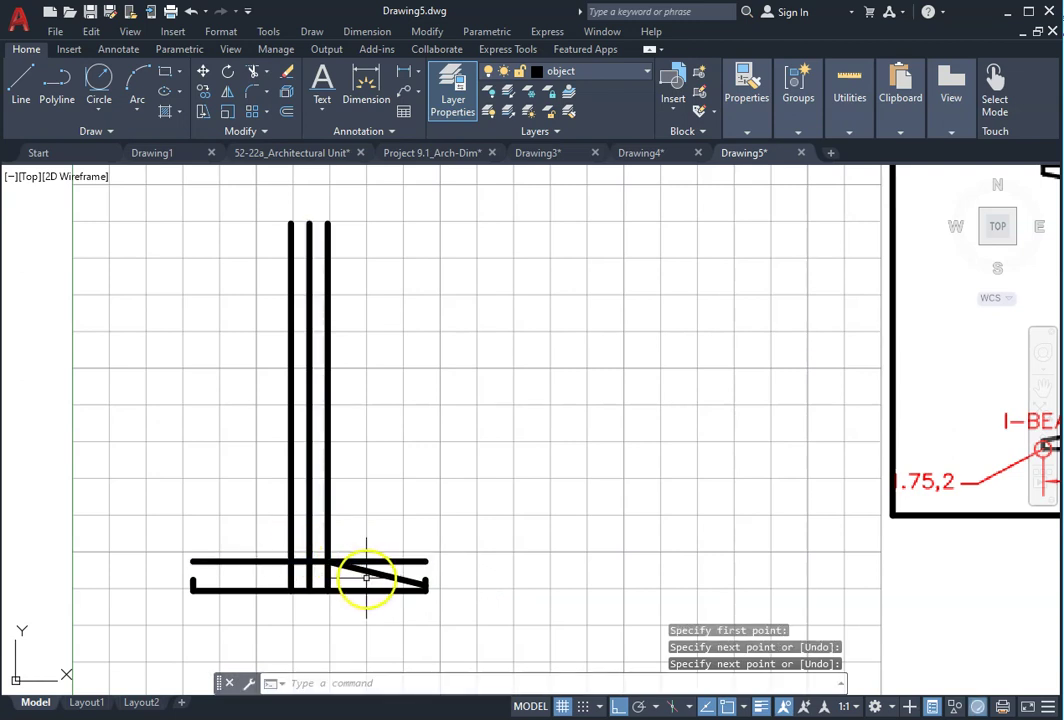
click(367, 575)
text(E)
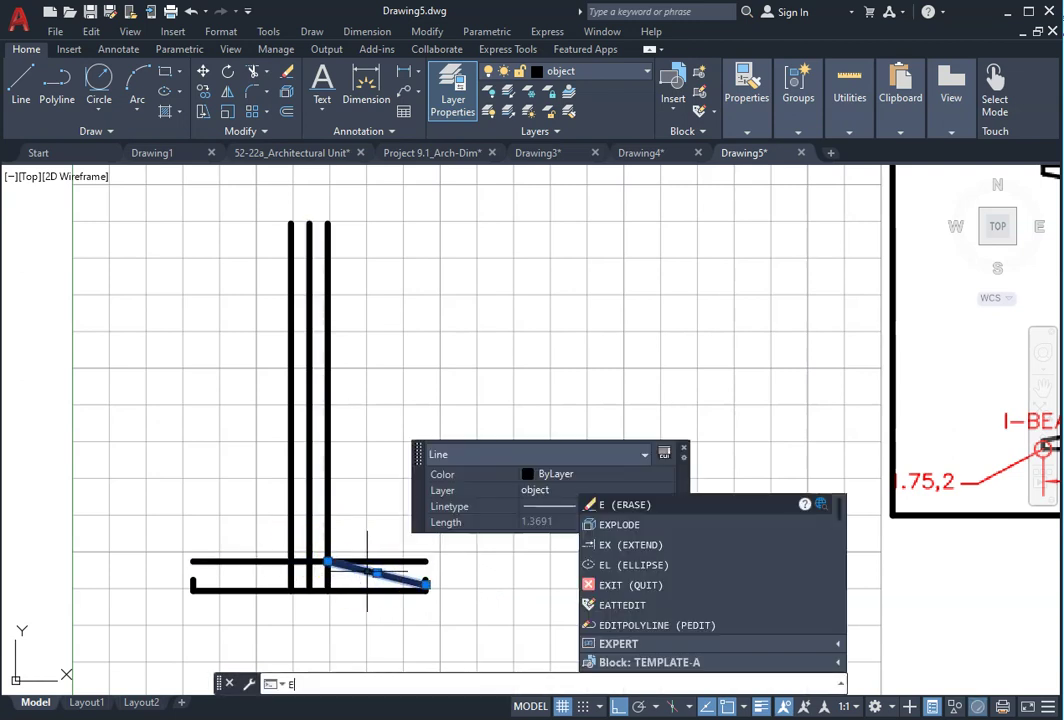
key(Return)
- With Ortho off, draw a sloped line from the right flange top to the right web line
scroll(390, 578, up, 5)
middle_drag(373, 575, 465, 458)
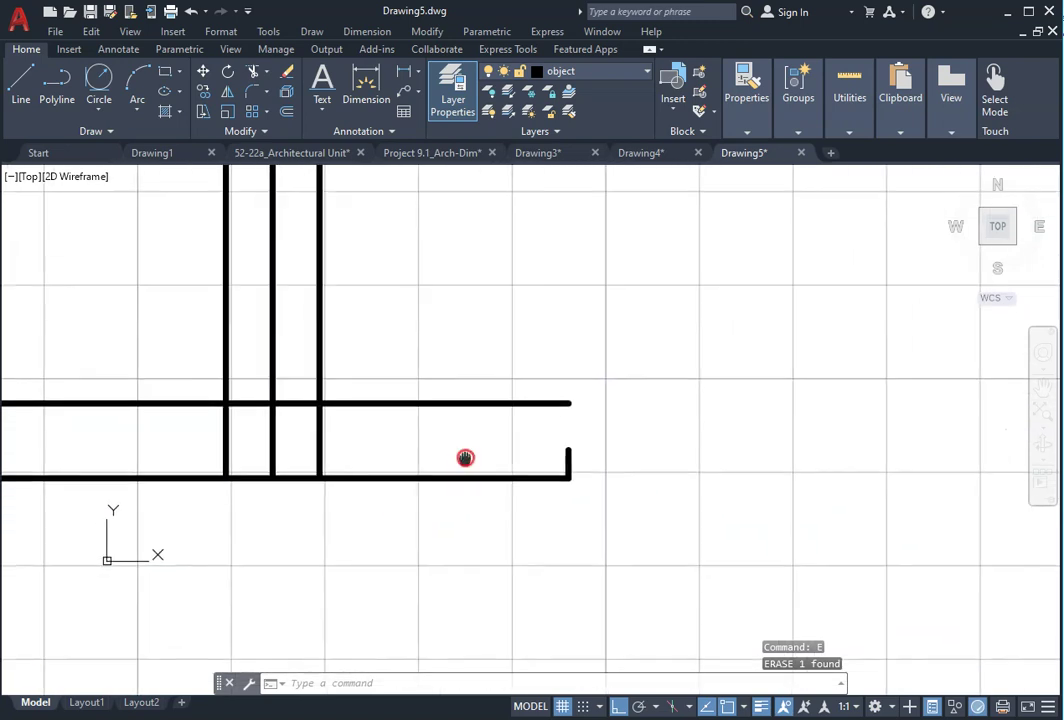
text(L)
key(Return)
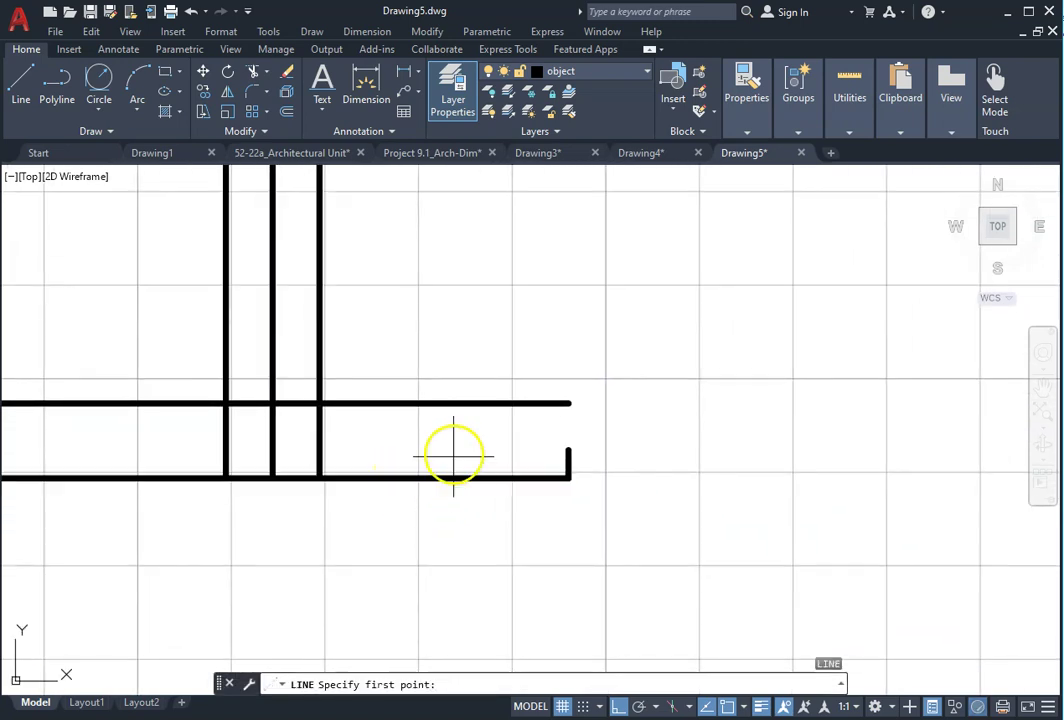
click(570, 451)
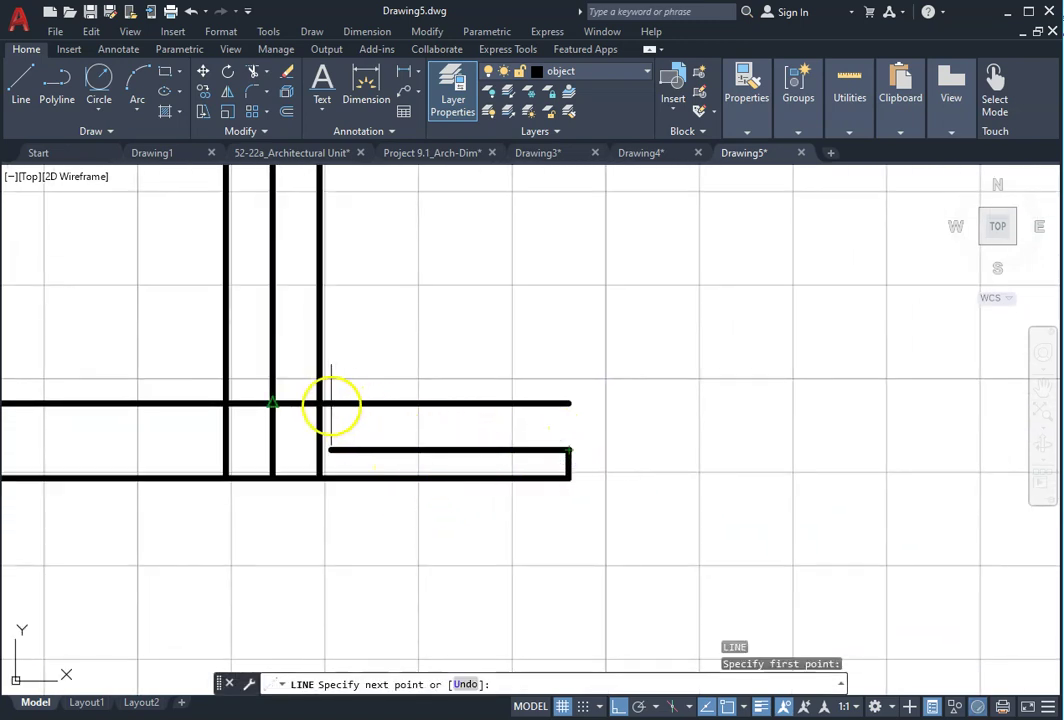
key(F8)
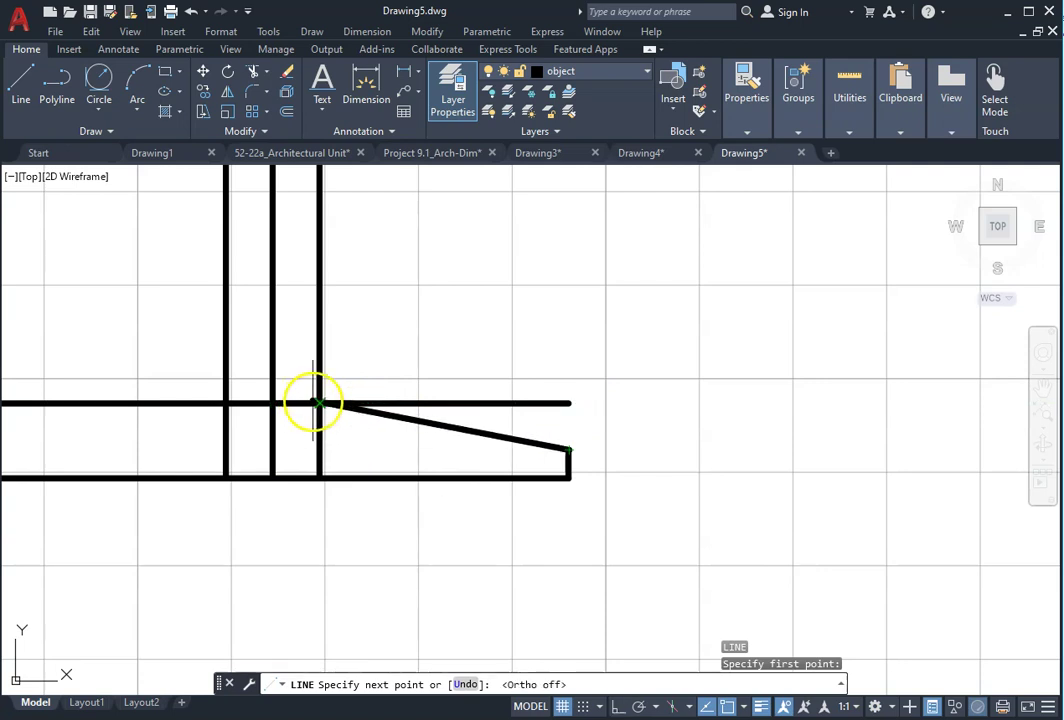
click(318, 403)
key(Return)
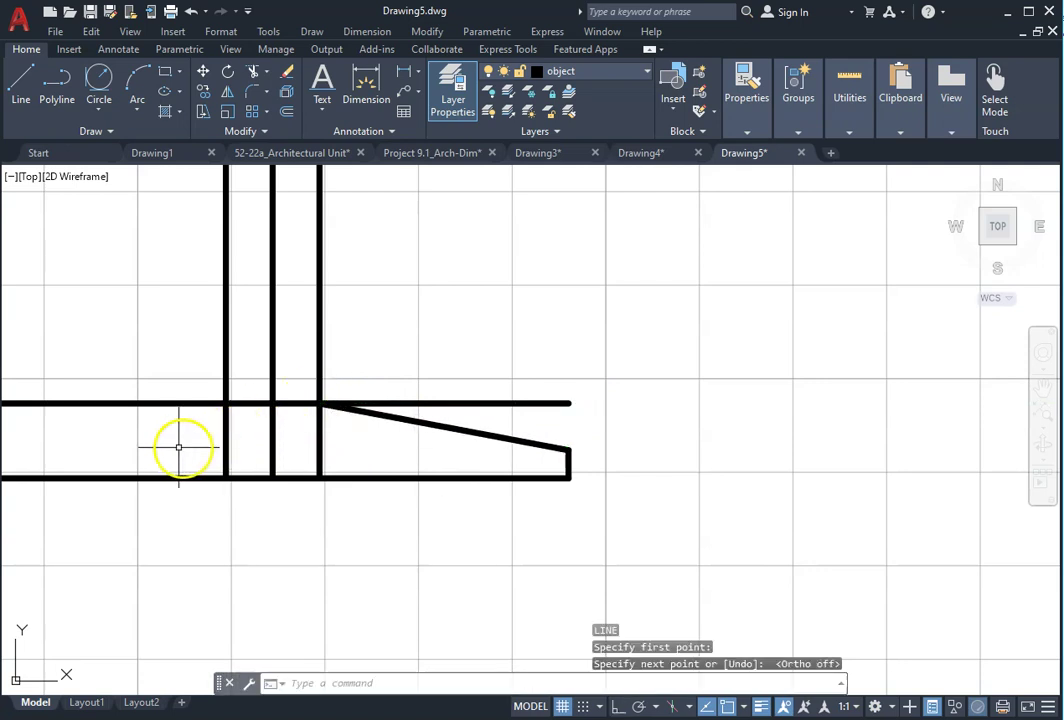
- Draw the left flange's sloped line to the left web line and delete the straight top flange line
mouse_move(188, 444)
middle_down()
mouse_move(385, 435)
mouse_move(375, 437)
middle_up()
key(Return)
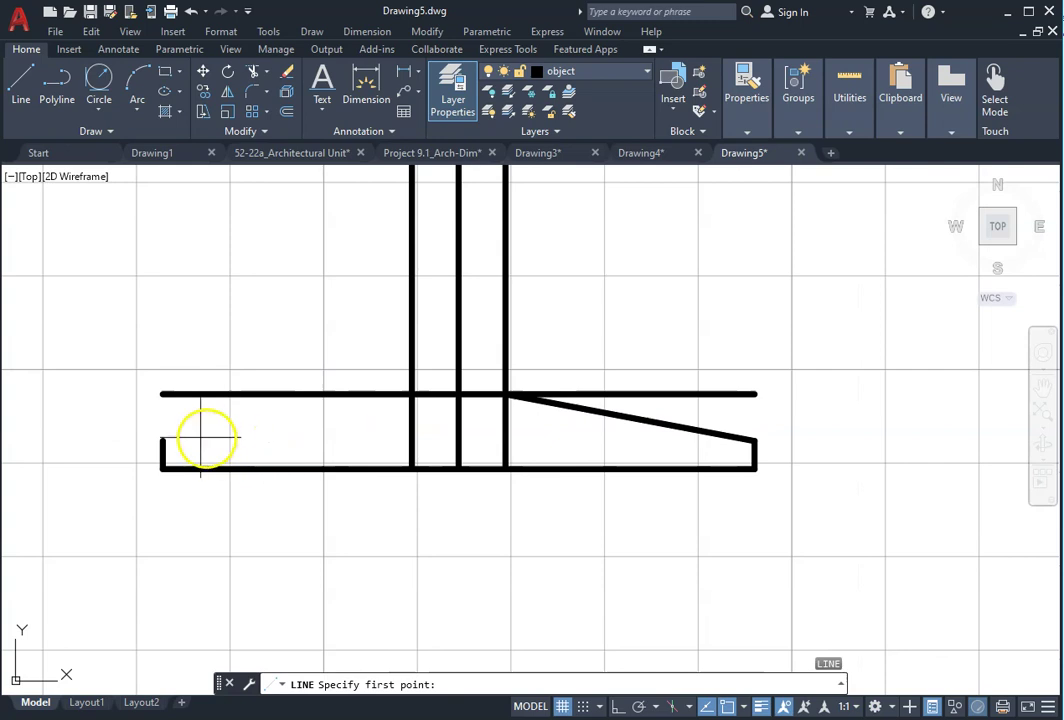
click(163, 438)
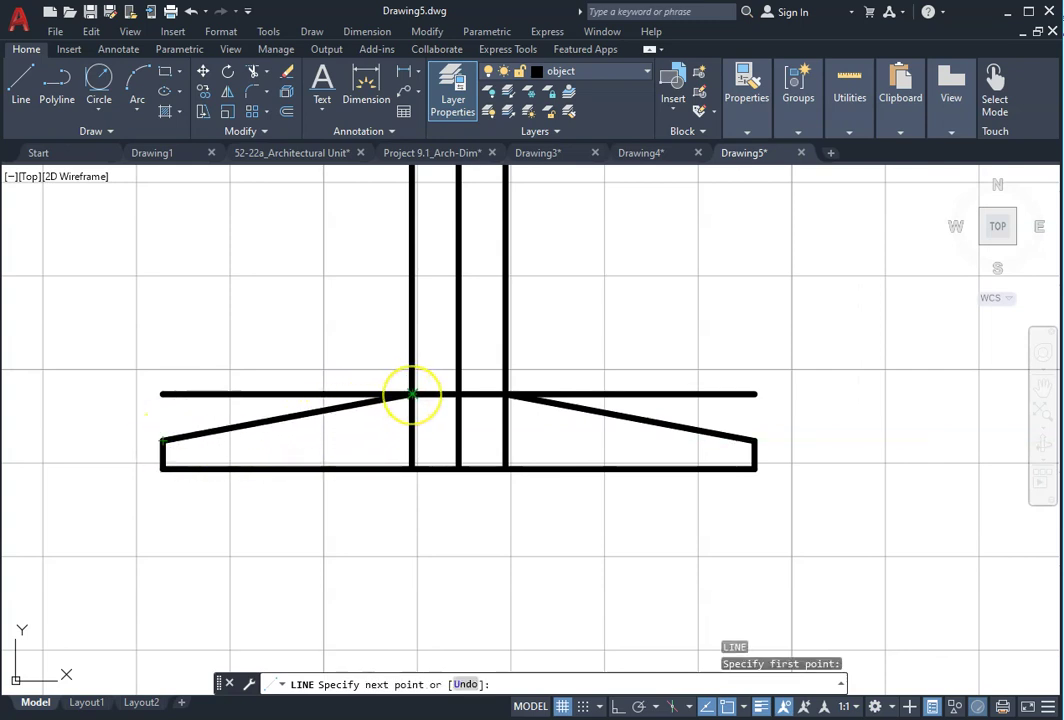
click(411, 394)
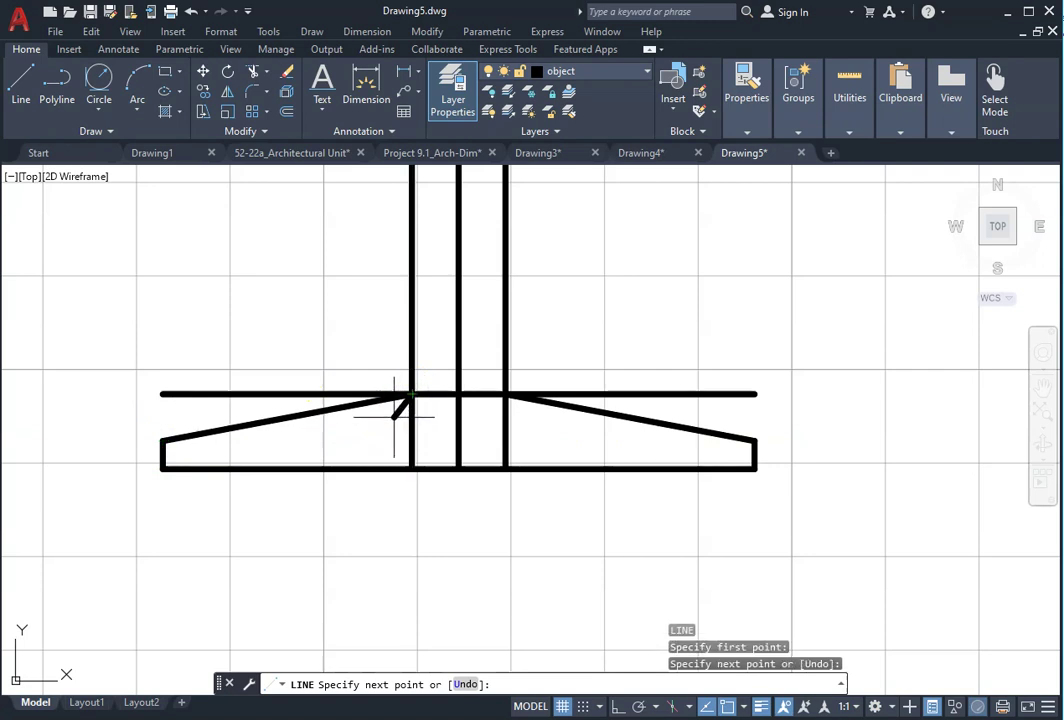
key(Return)
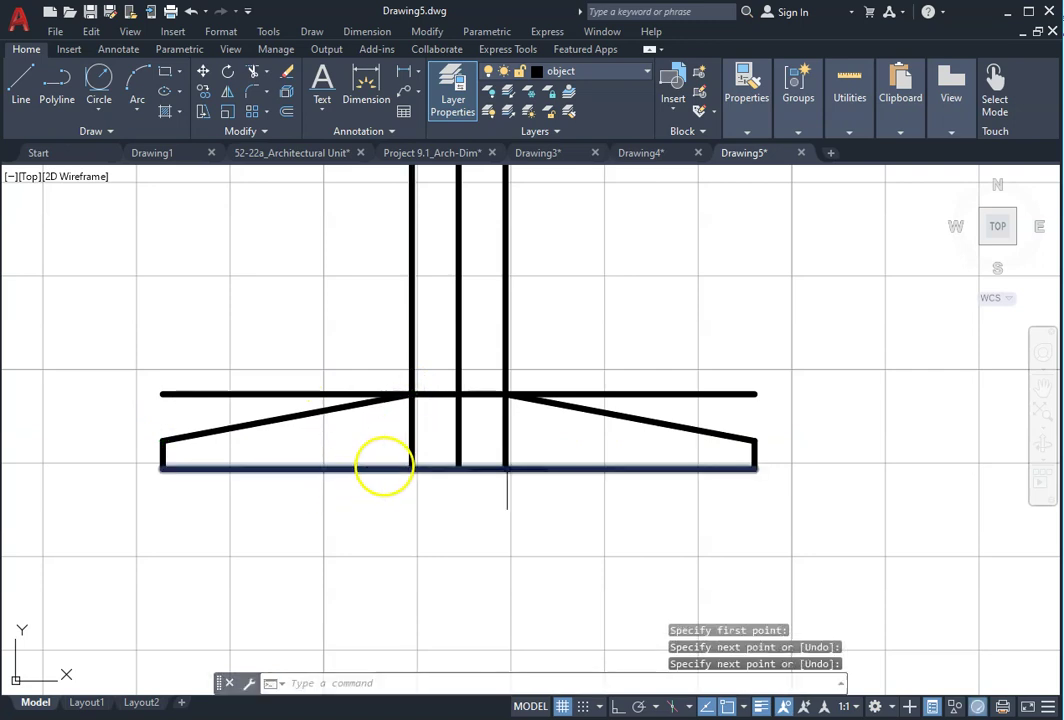
click(648, 394)
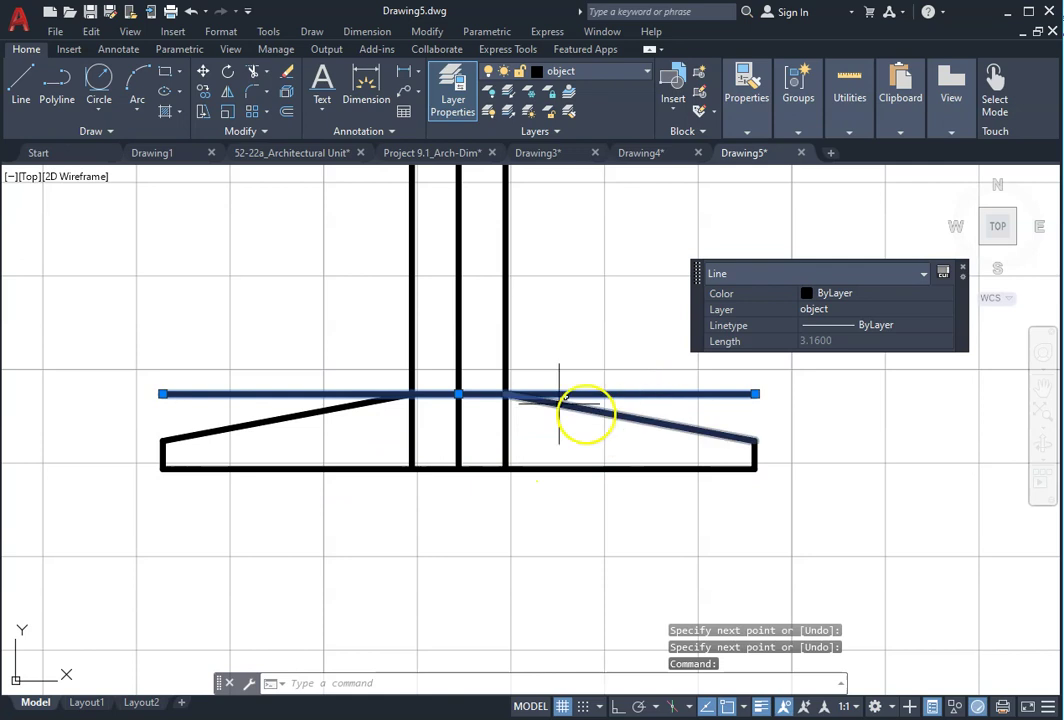
click(286, 71)
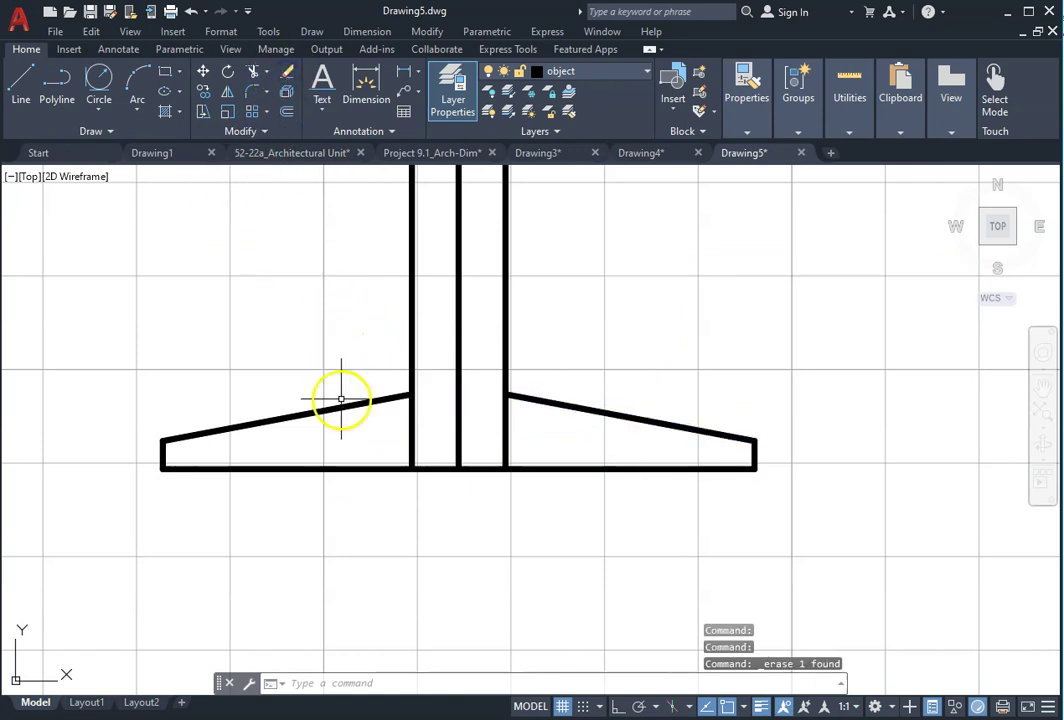
- Mirror the bottom flange about a horizontal line through the web midpoint, keeping the original
scroll(335, 466, down, 4)
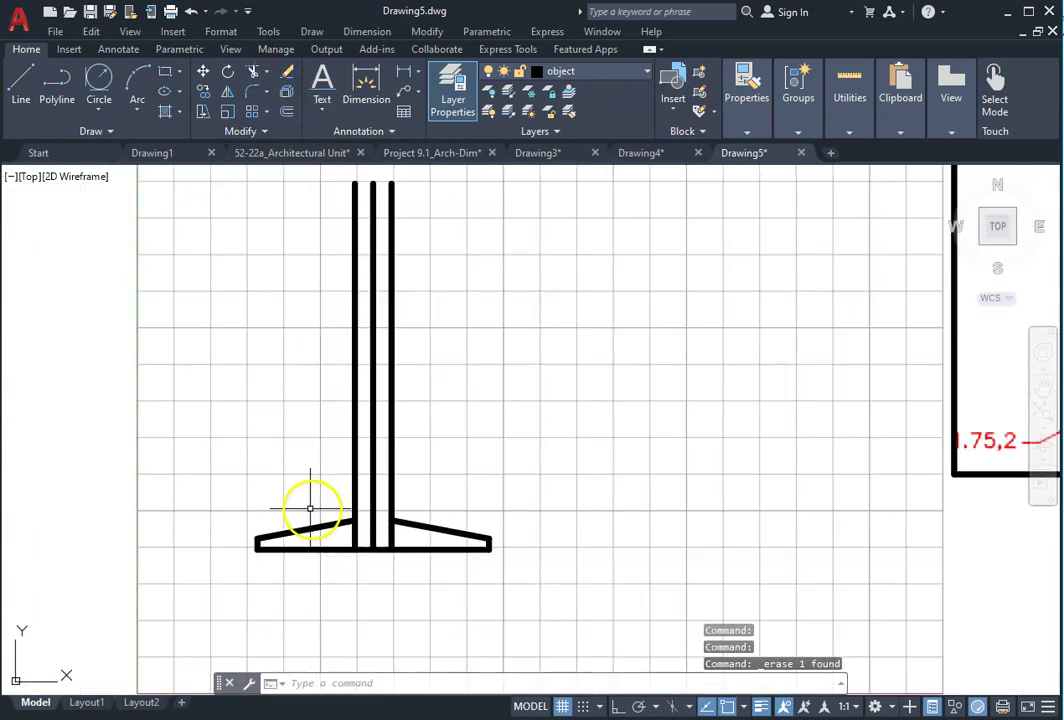
click(228, 96)
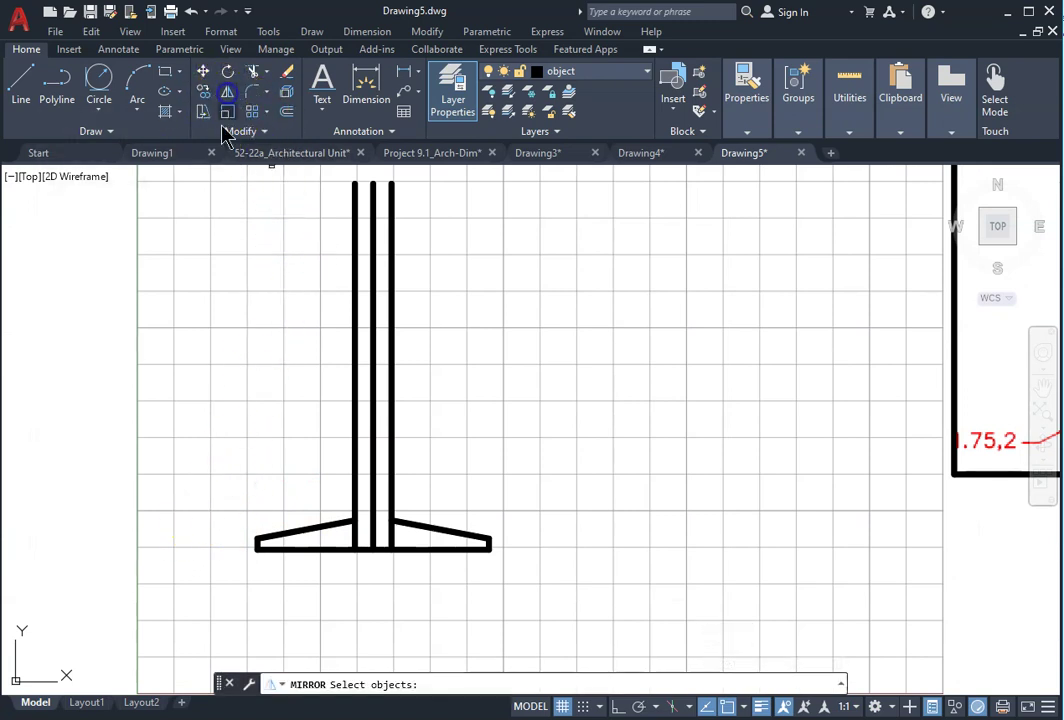
click(218, 484)
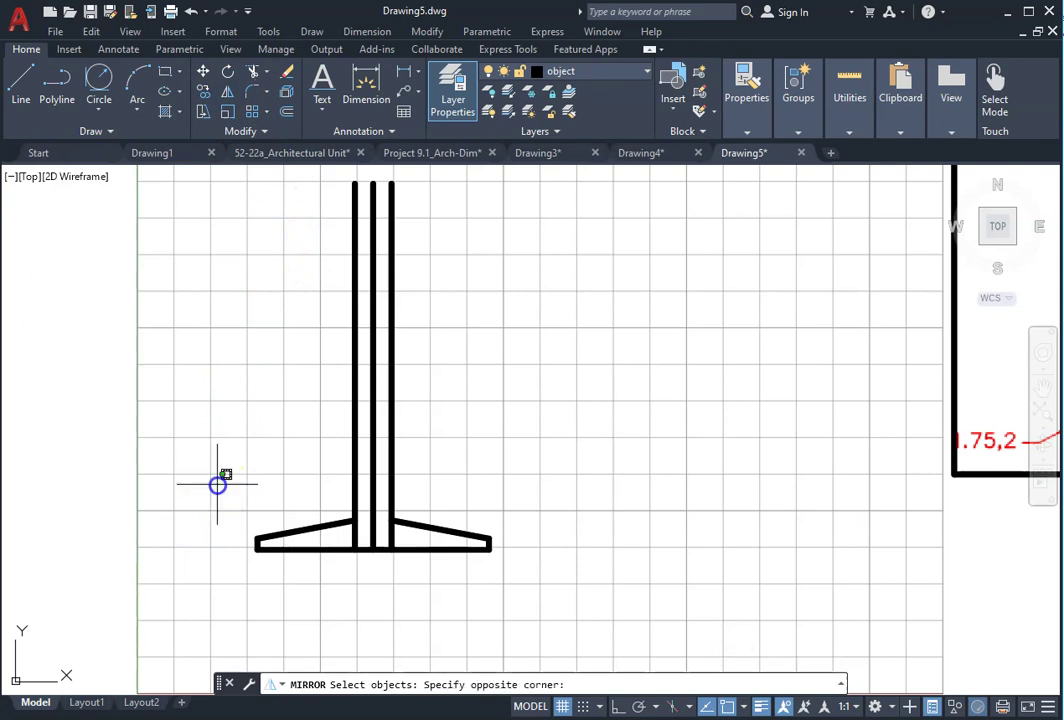
click(527, 605)
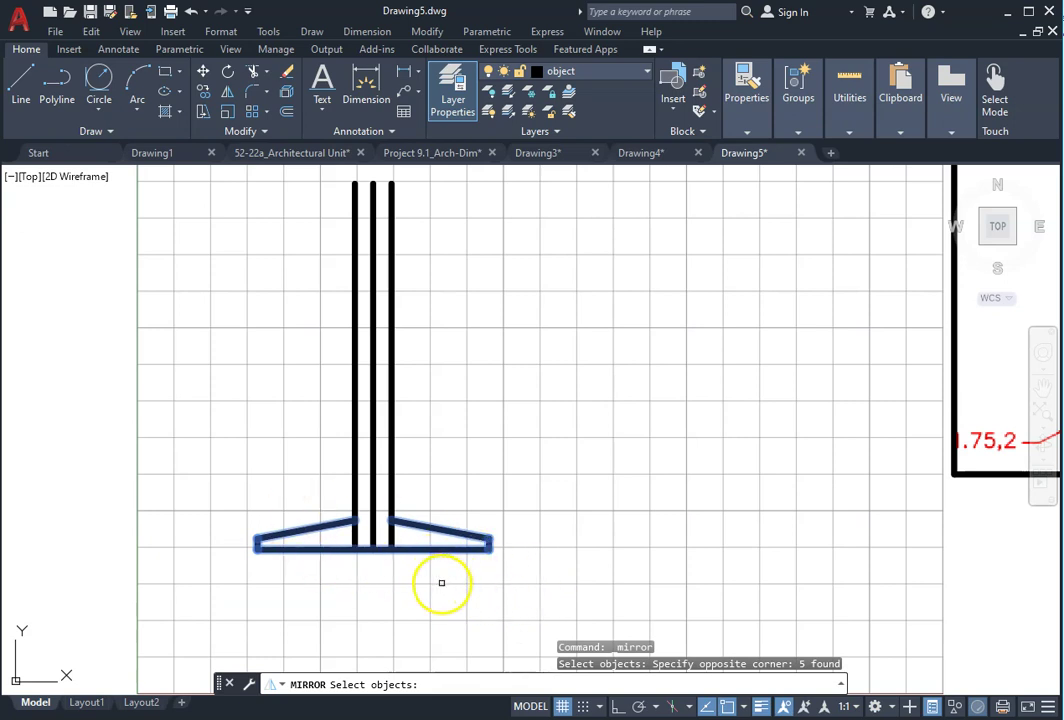
key(Return)
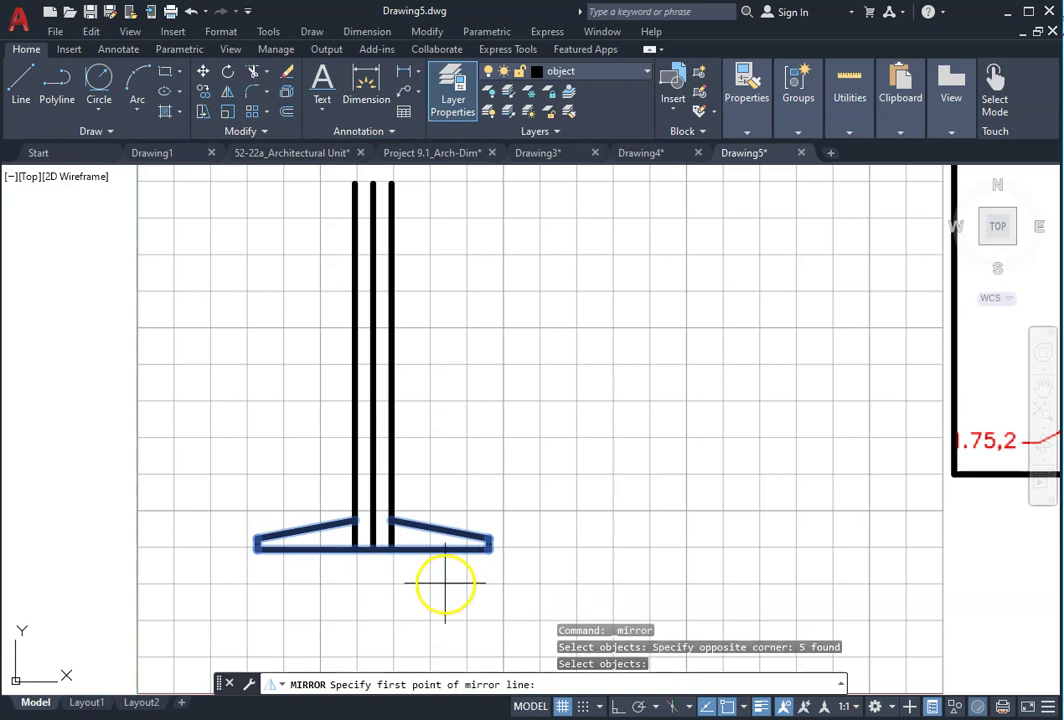
click(372, 366)
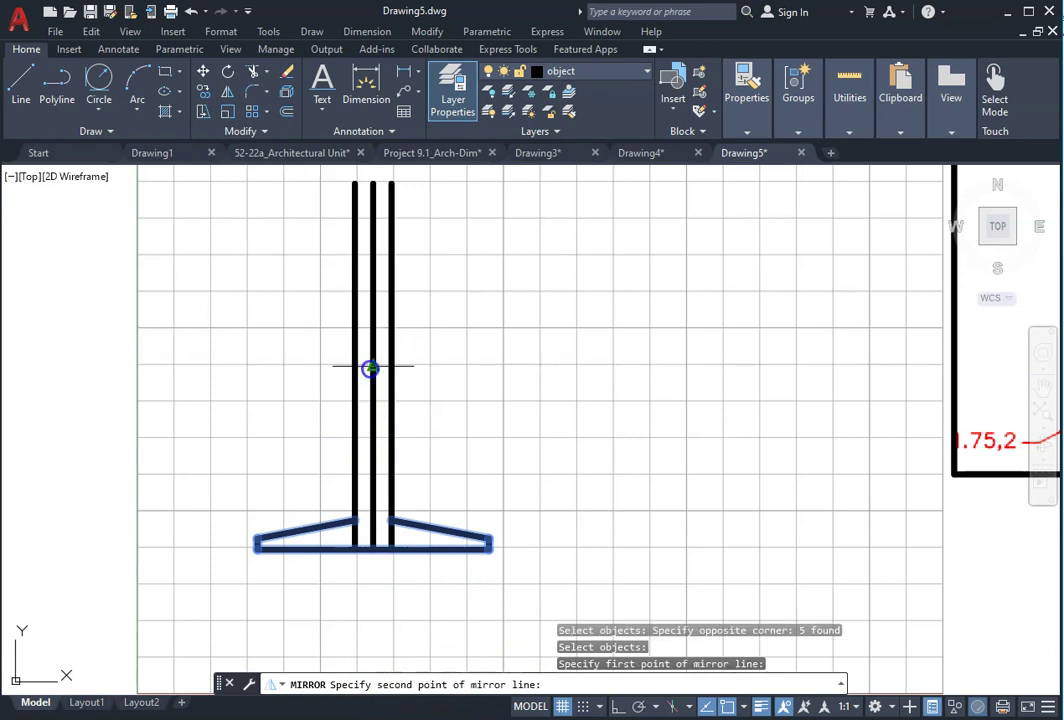
click(375, 388)
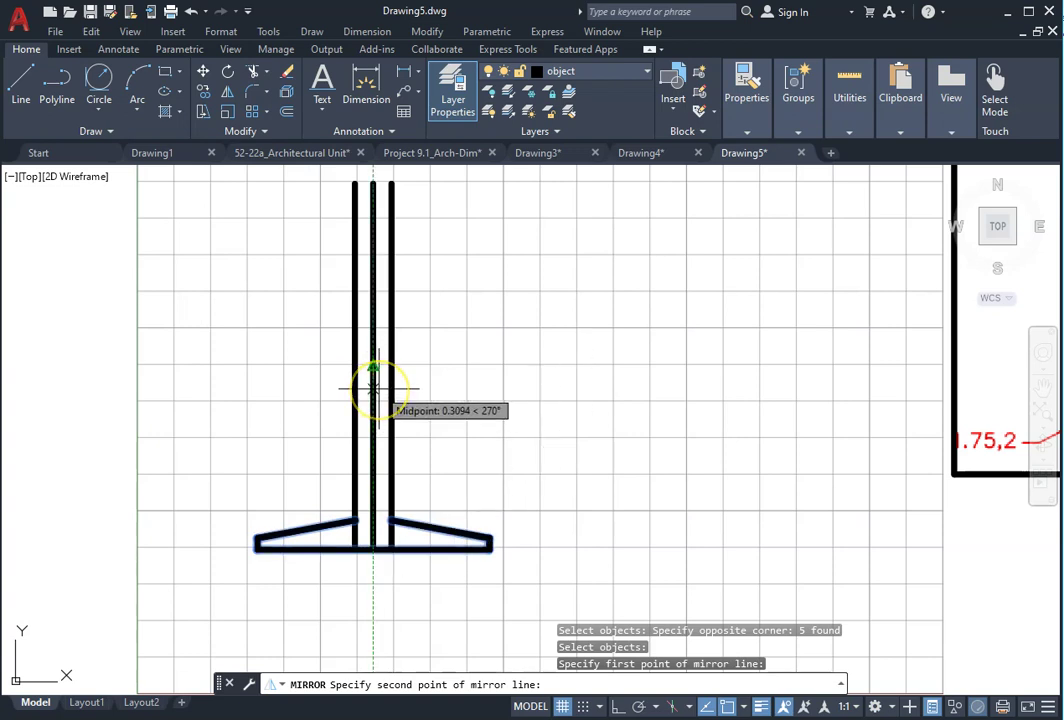
key(F8)
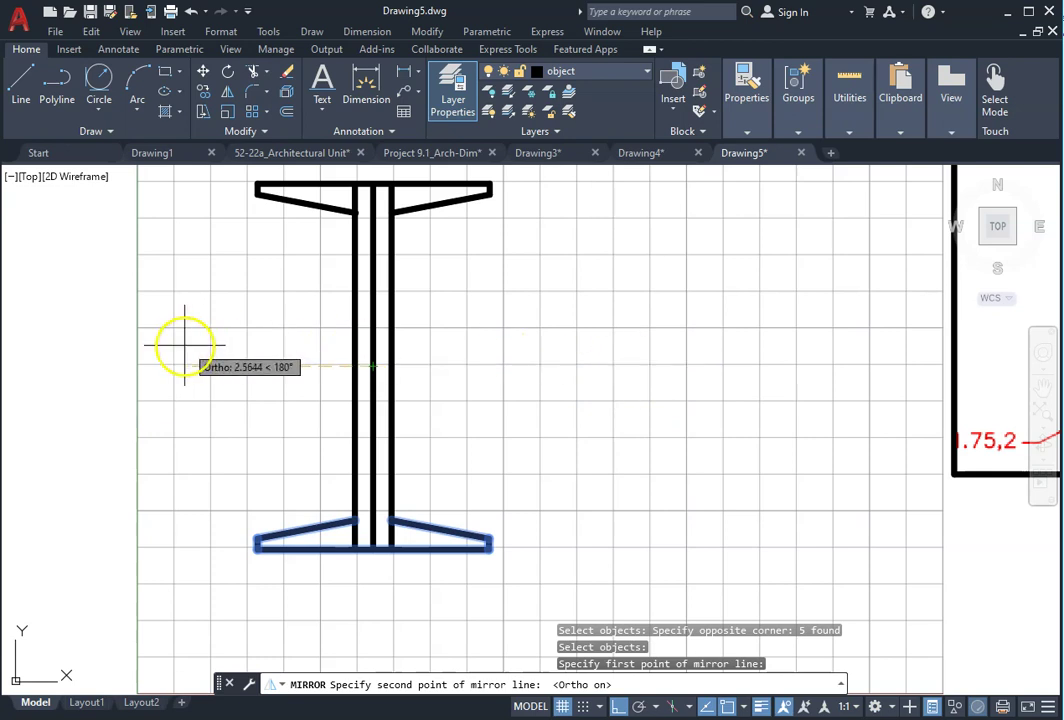
click(236, 372)
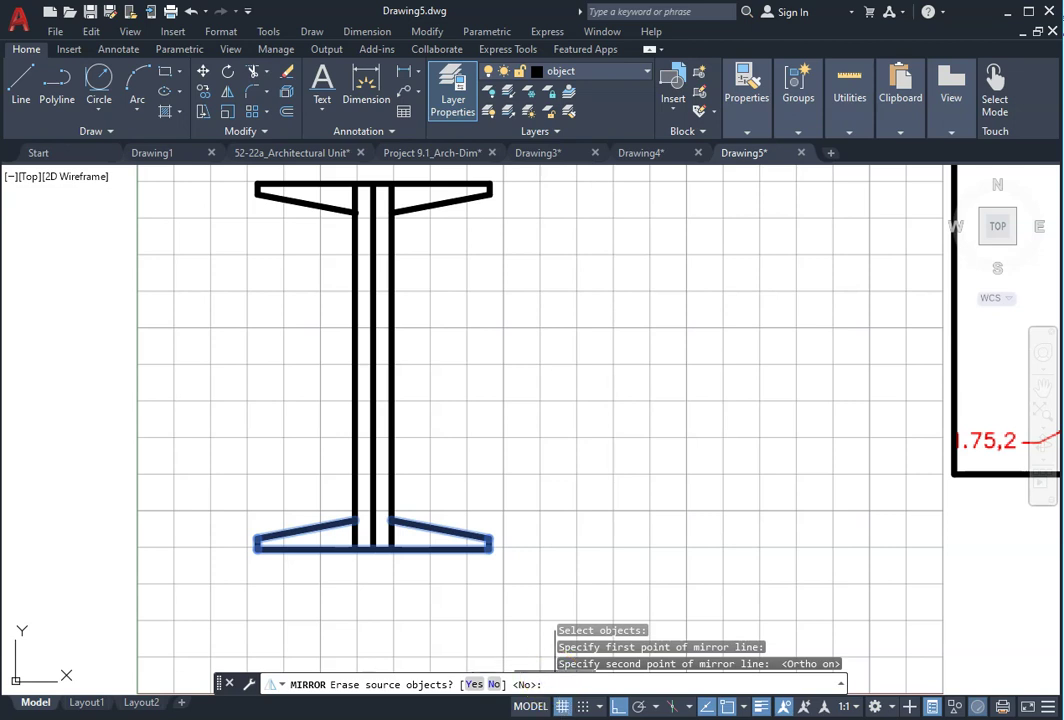
key(Return)
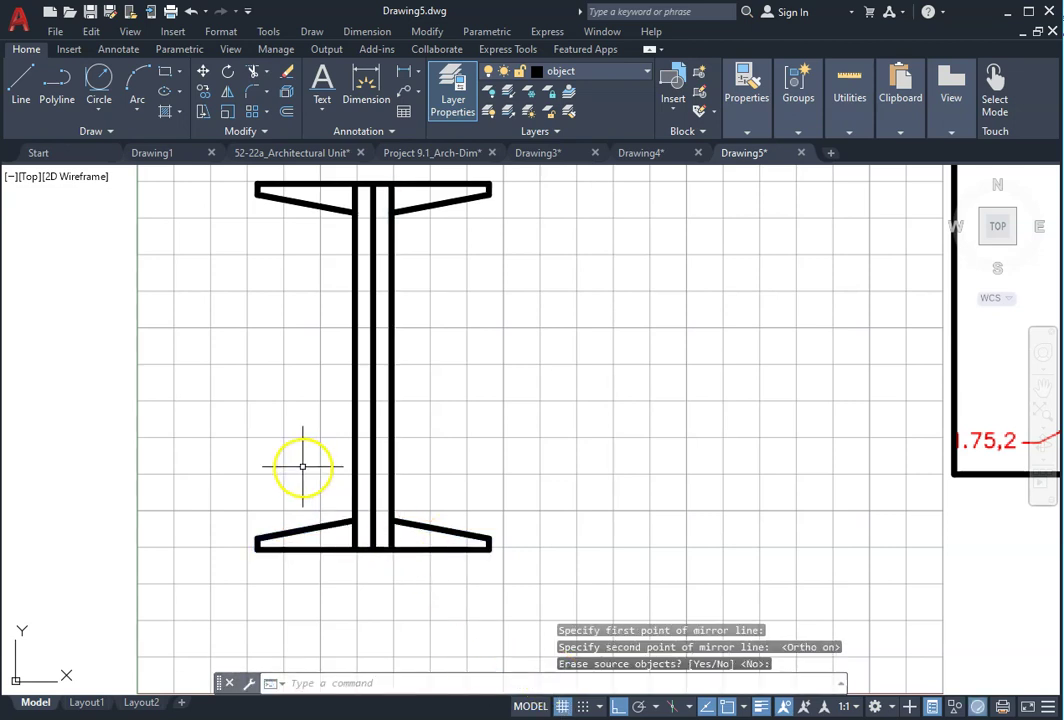
- Erase the centre web line and trim the overlap at the top flange-web junction
middle_drag(304, 470, 347, 537)
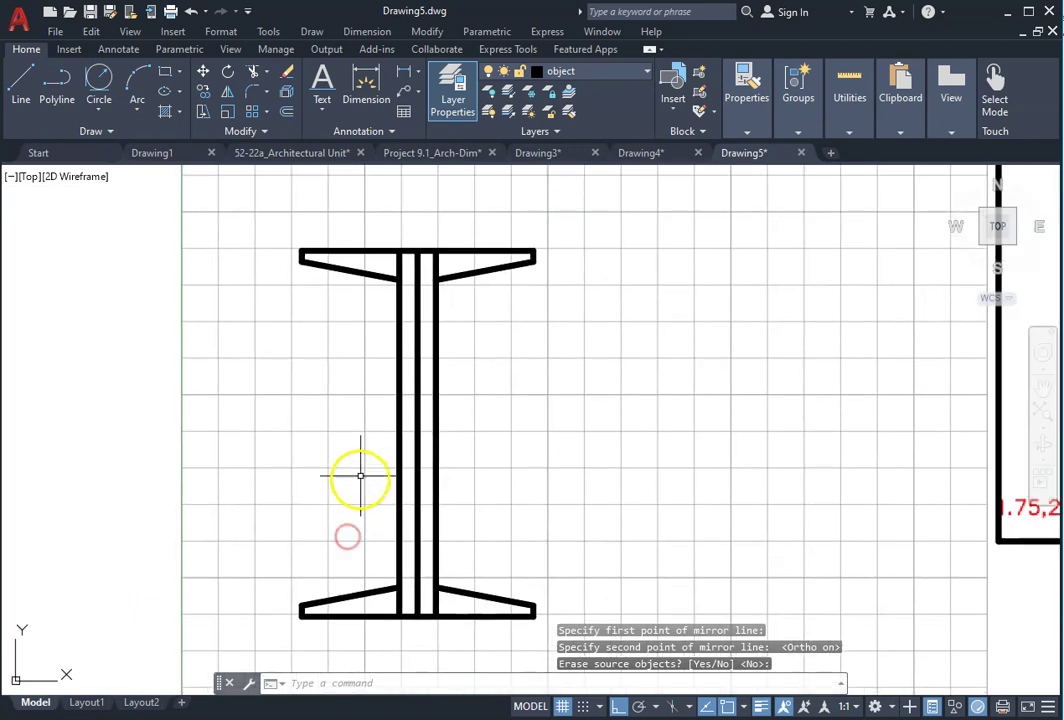
click(416, 428)
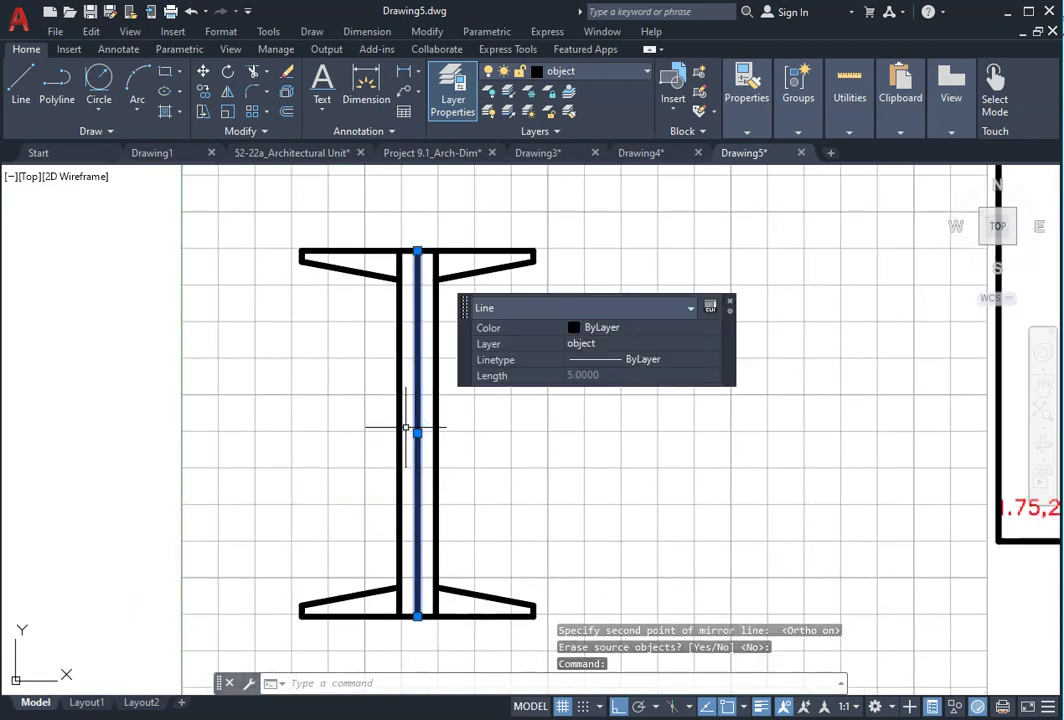
text(e)
key(Return)
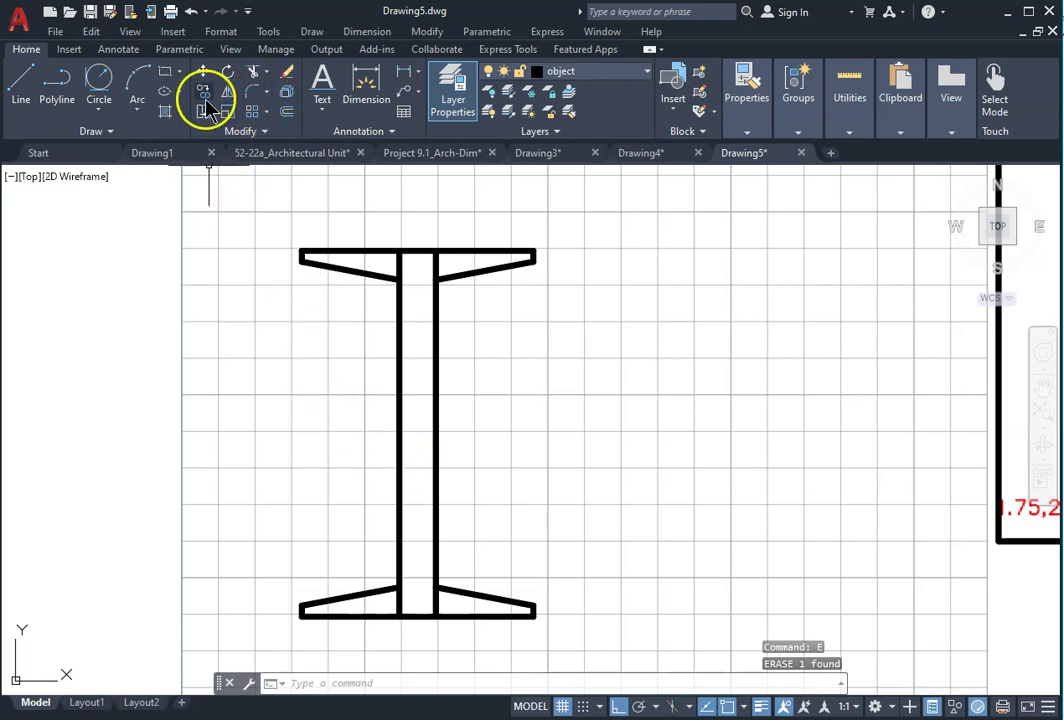
click(253, 72)
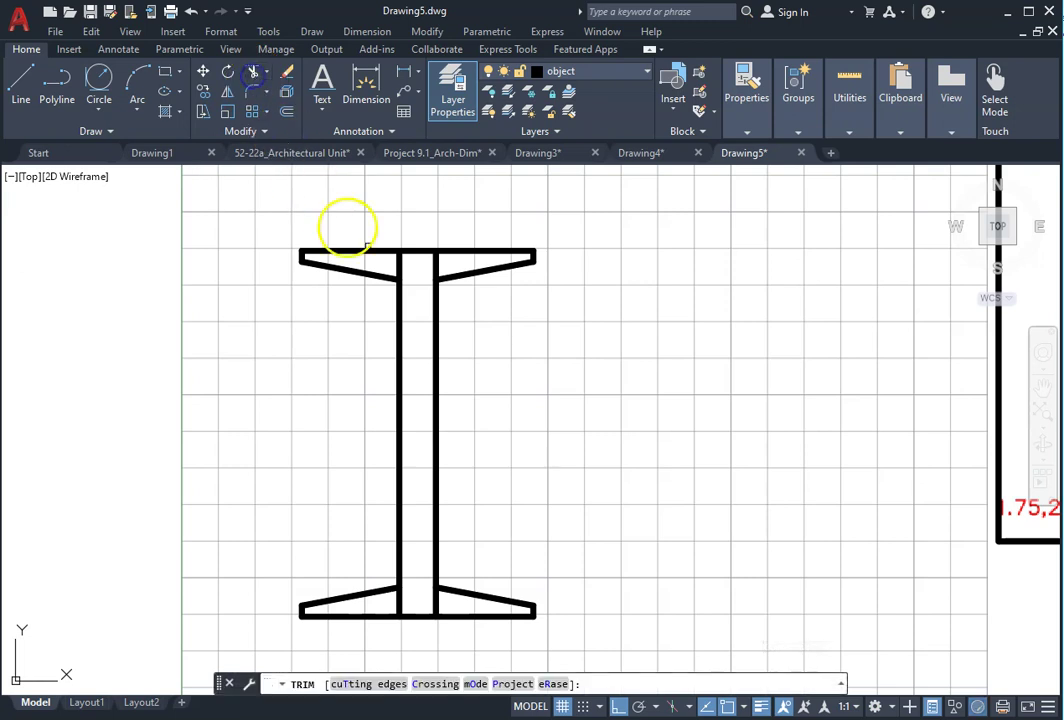
click(436, 262)
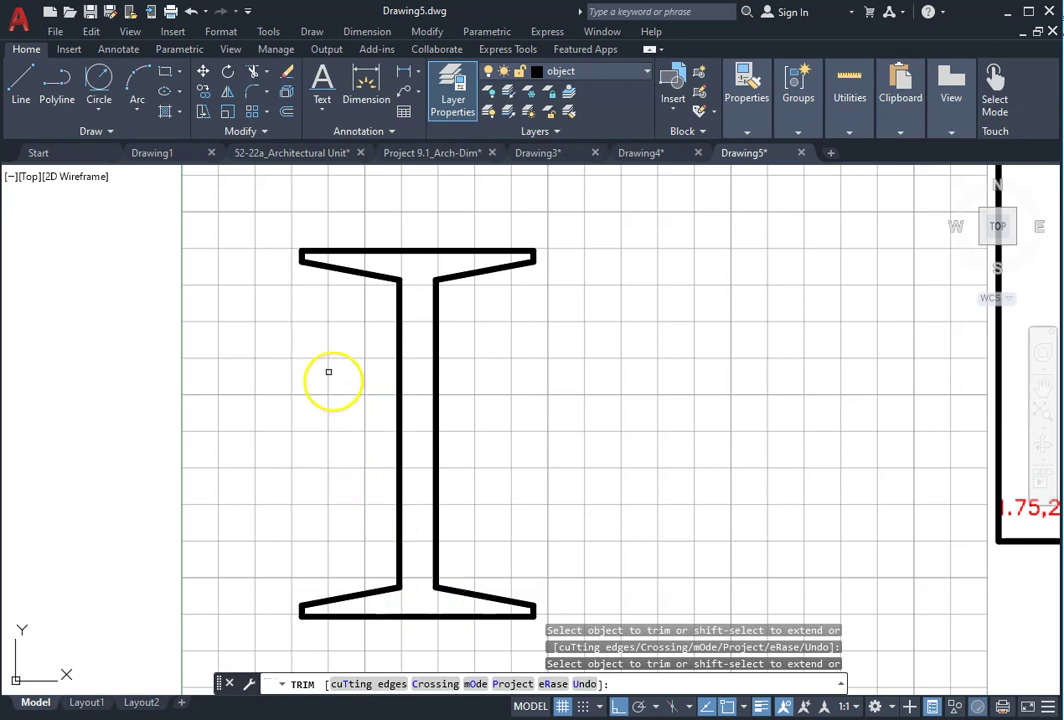
key(Escape)
key(Escape)
click(637, 74)
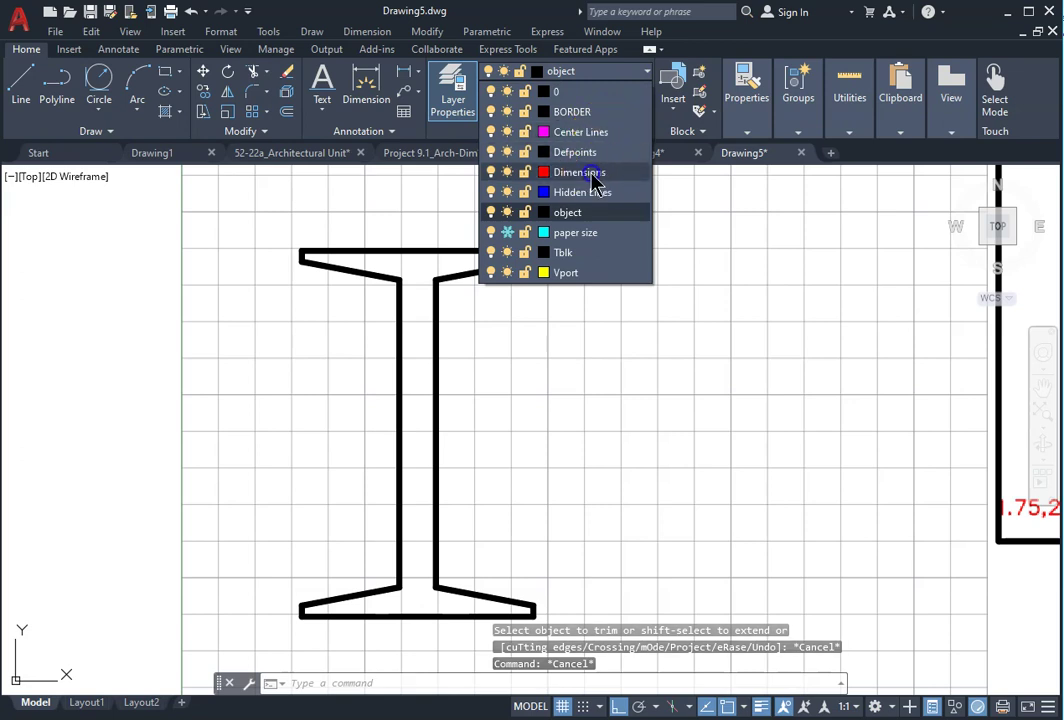
- Make Dimensions the current layer and confirm 0.00 primary-unit precision in the Standard dimension style
click(590, 174)
text(D)
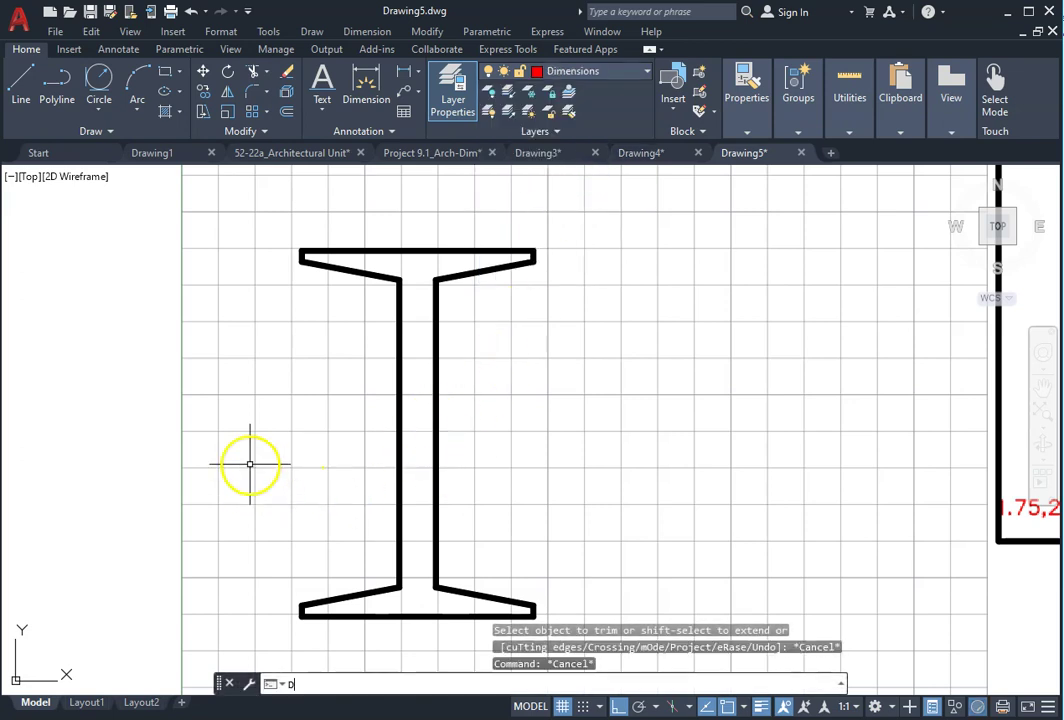
key(Return)
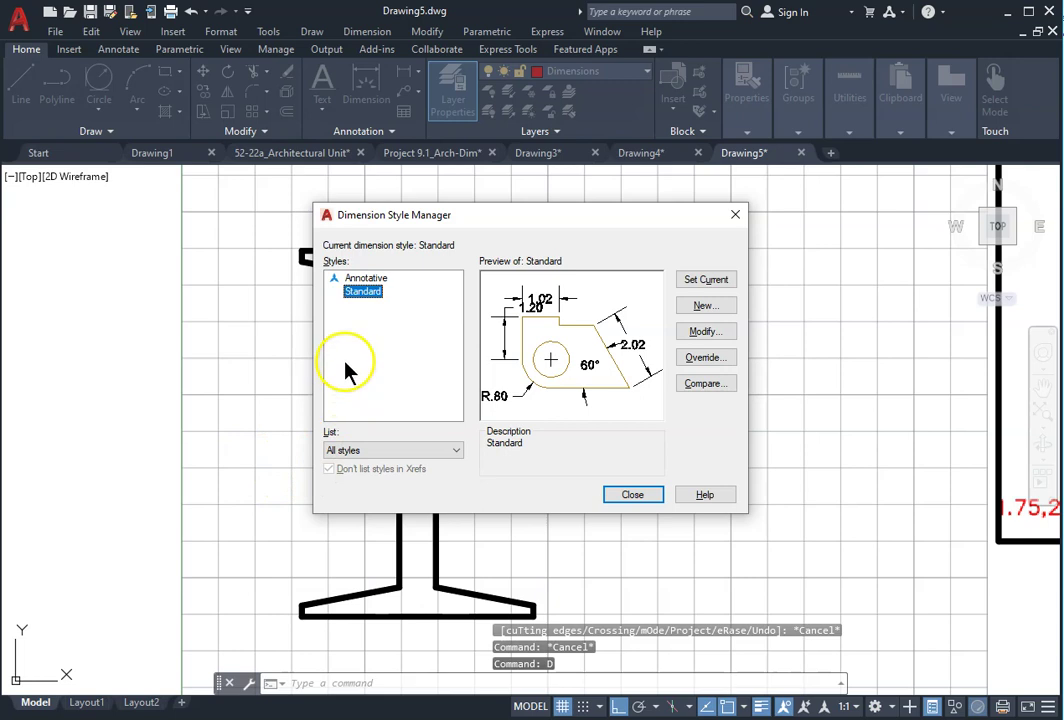
click(703, 333)
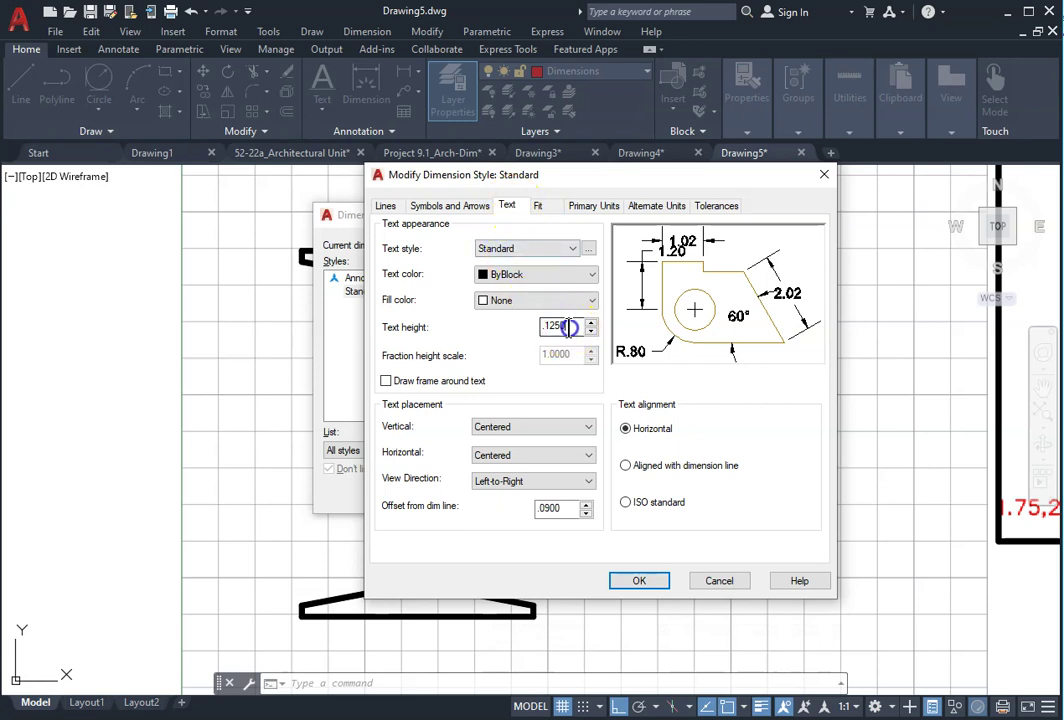
click(440, 206)
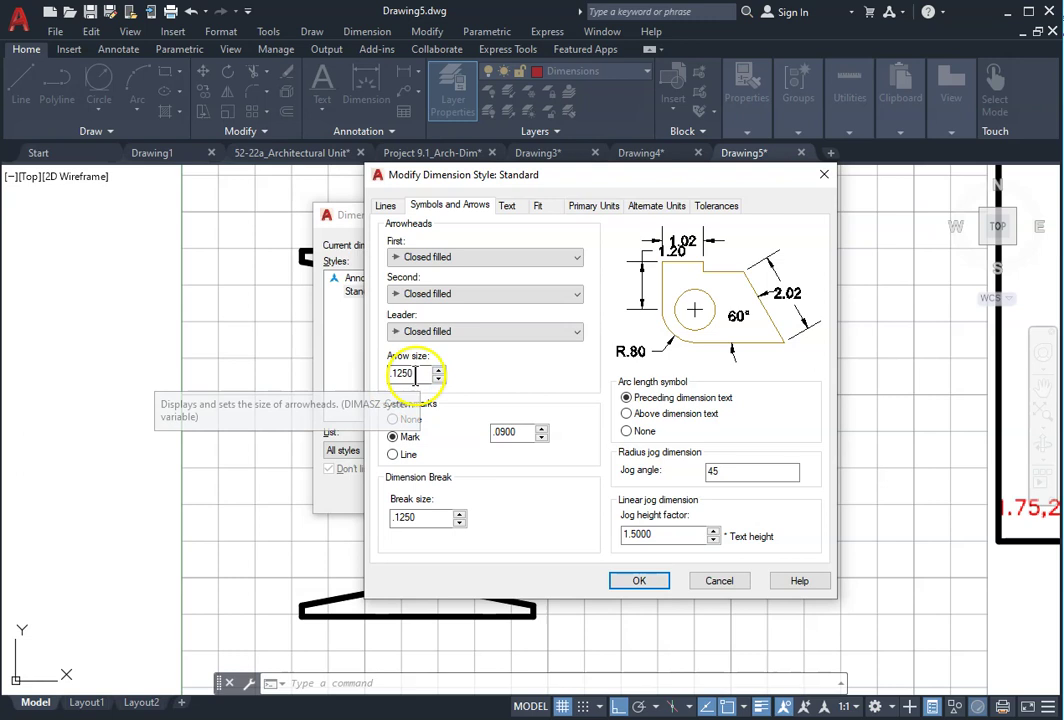
click(590, 208)
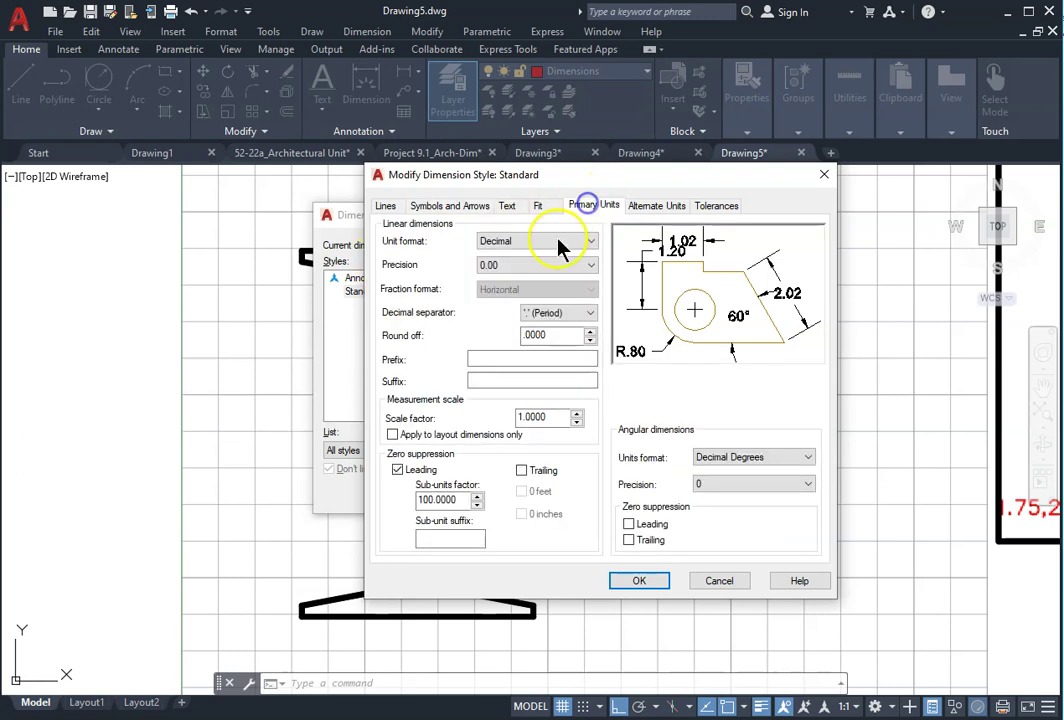
click(499, 268)
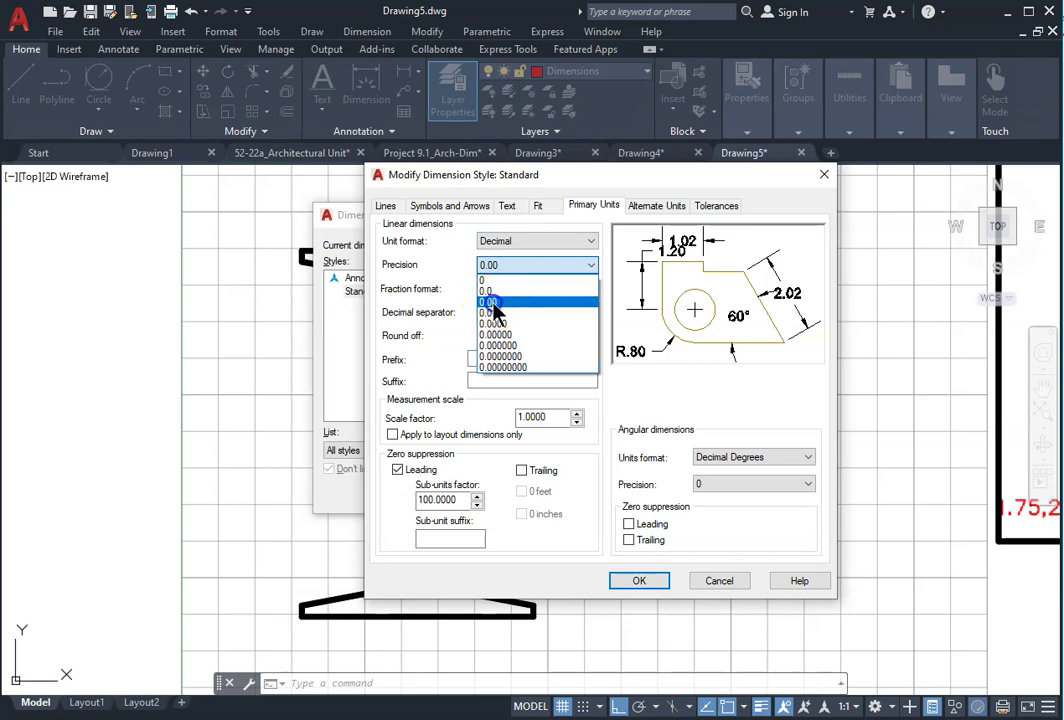
click(491, 302)
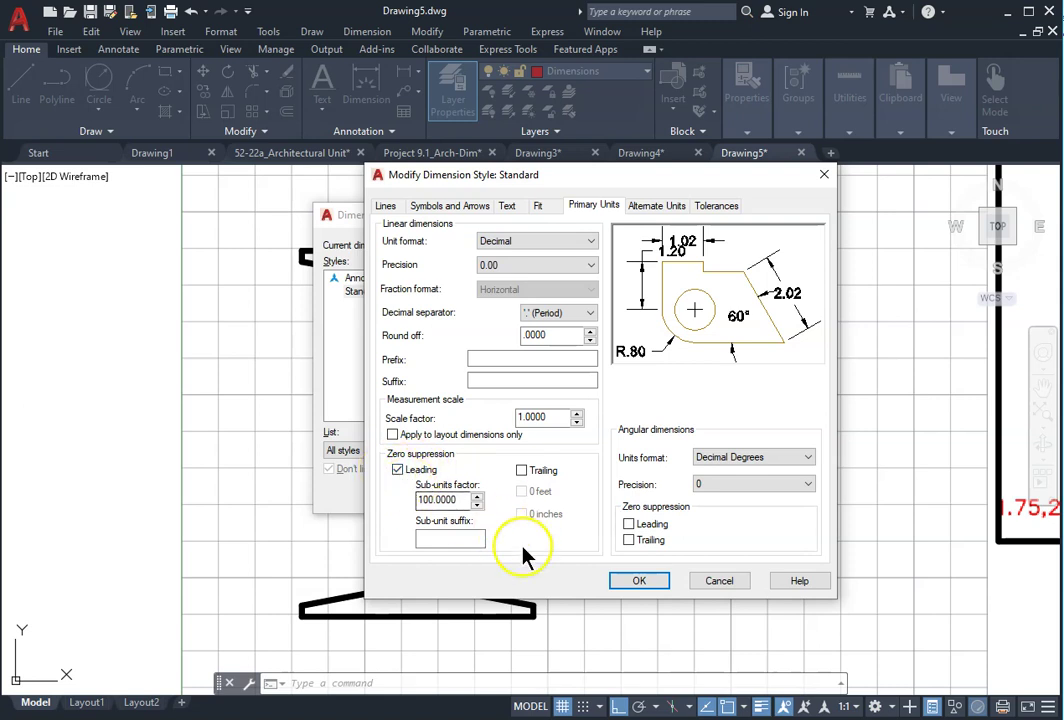
click(539, 207)
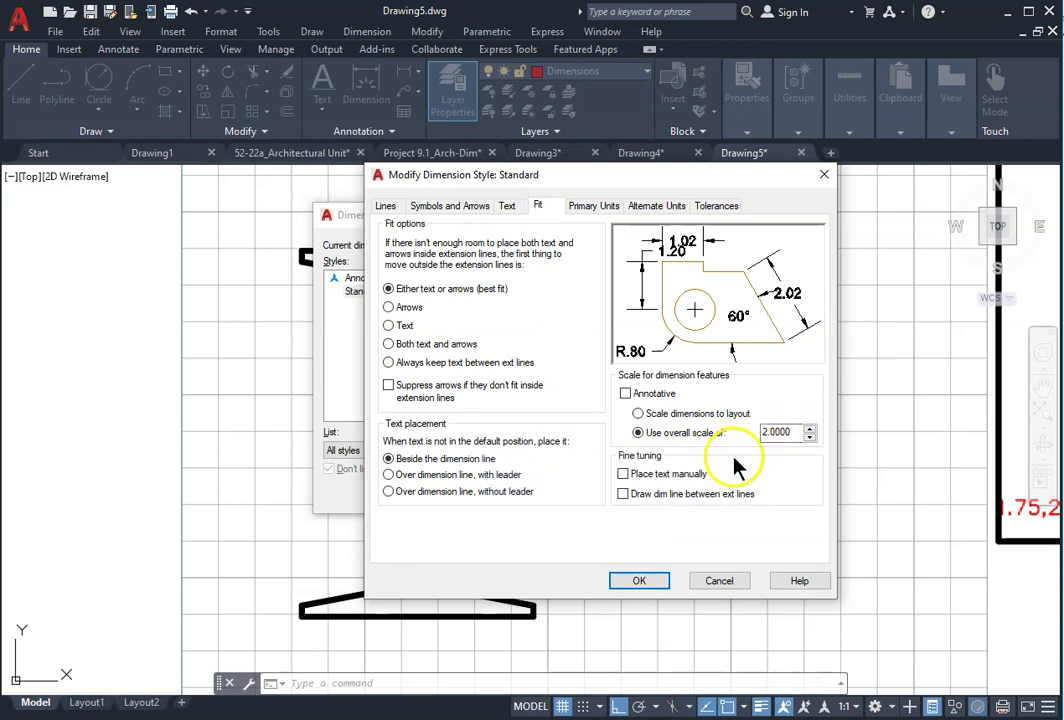
click(639, 581)
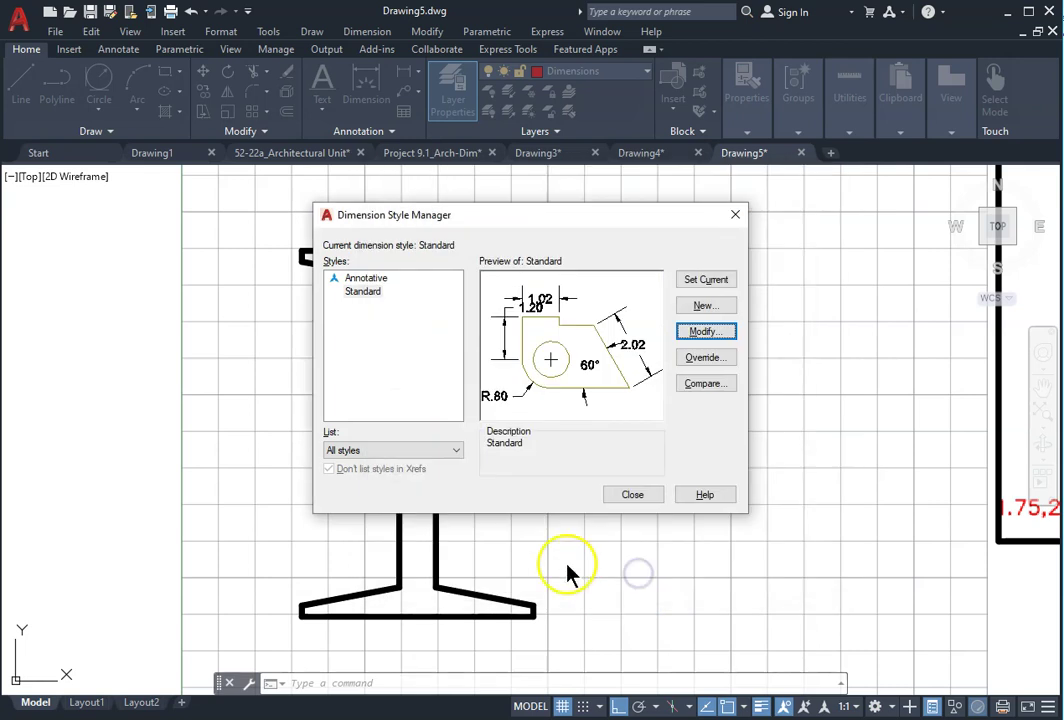
- Add a vertical .40 linear dimension for the bottom flange thickness
click(627, 495)
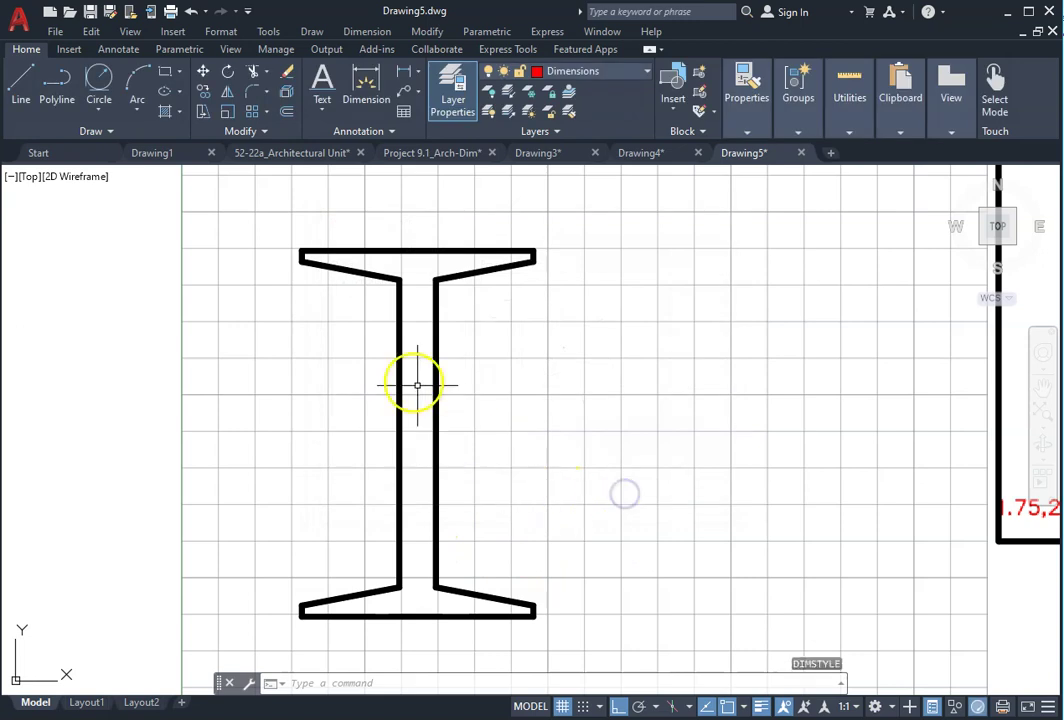
click(401, 75)
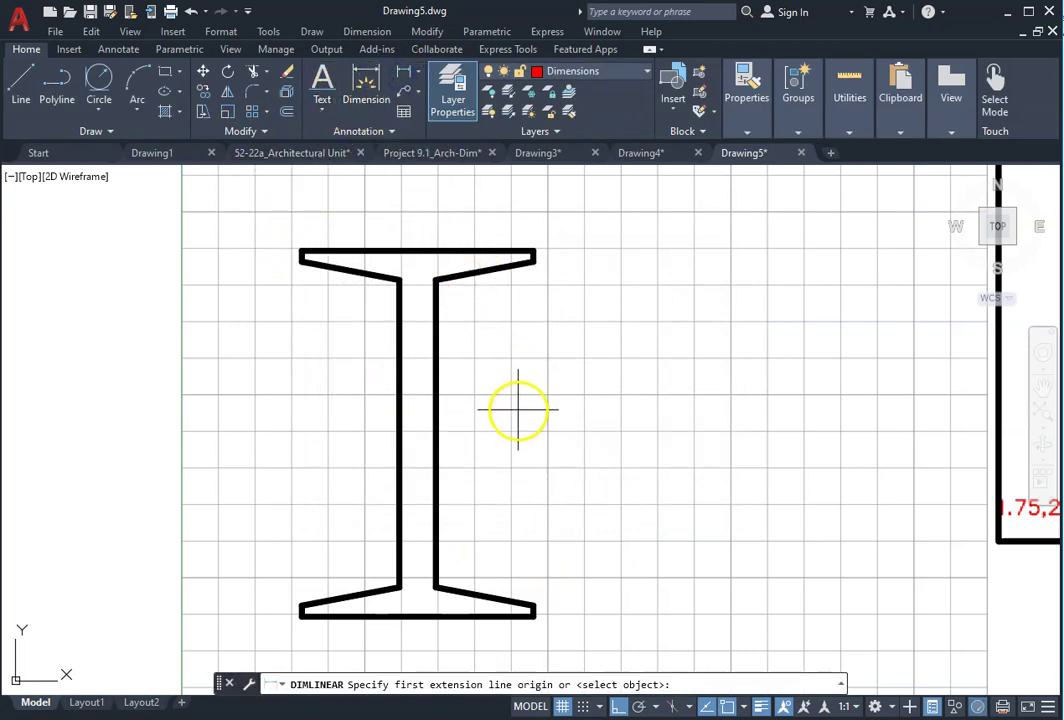
click(534, 616)
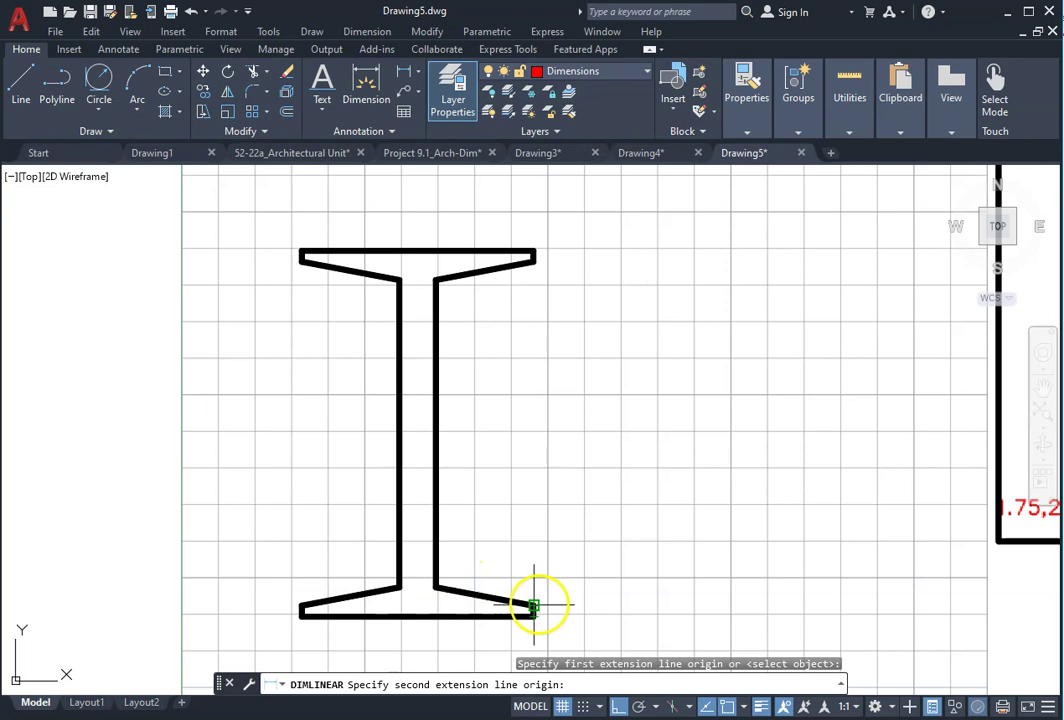
click(448, 587)
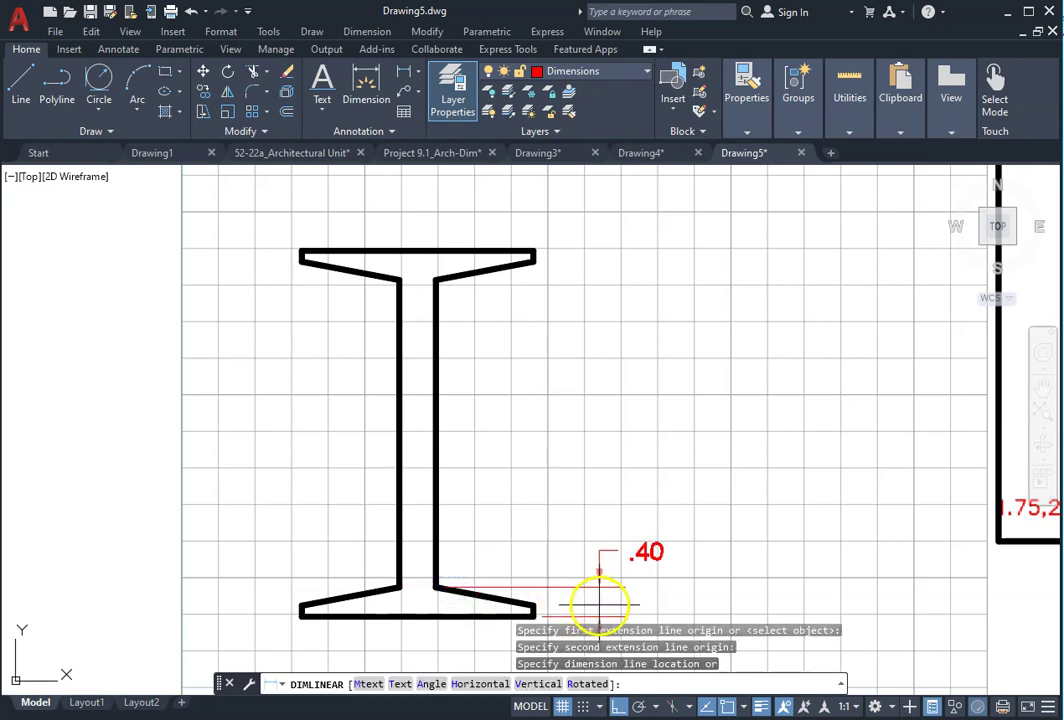
click(587, 610)
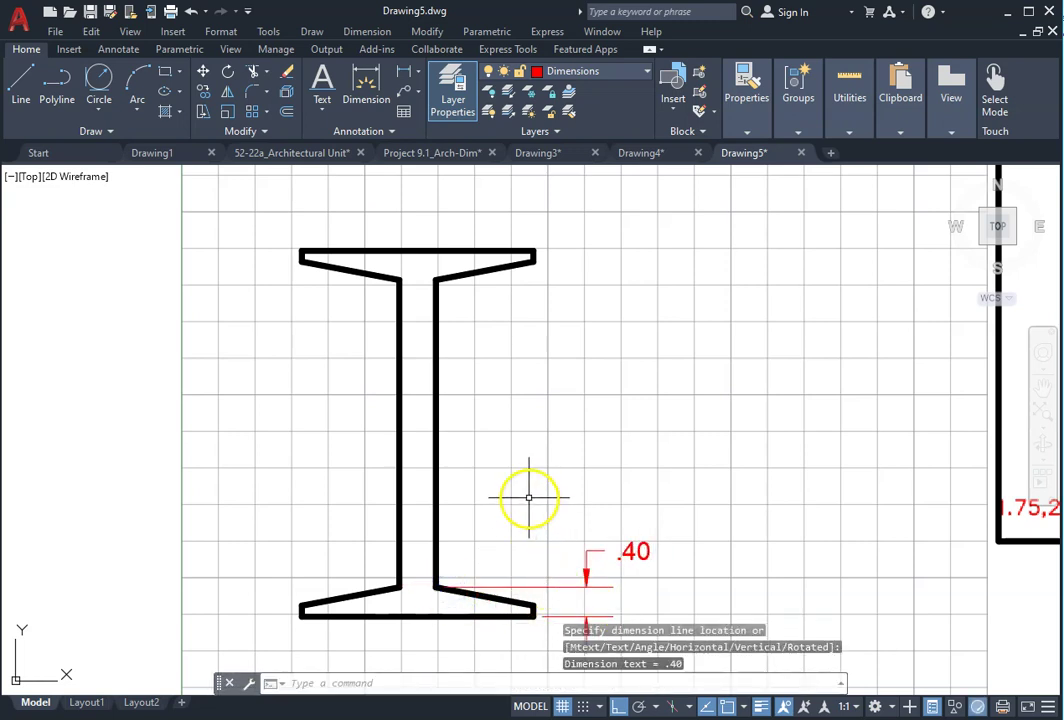
- Add a .15 linear dimension at the top flange's right tip
key(Return)
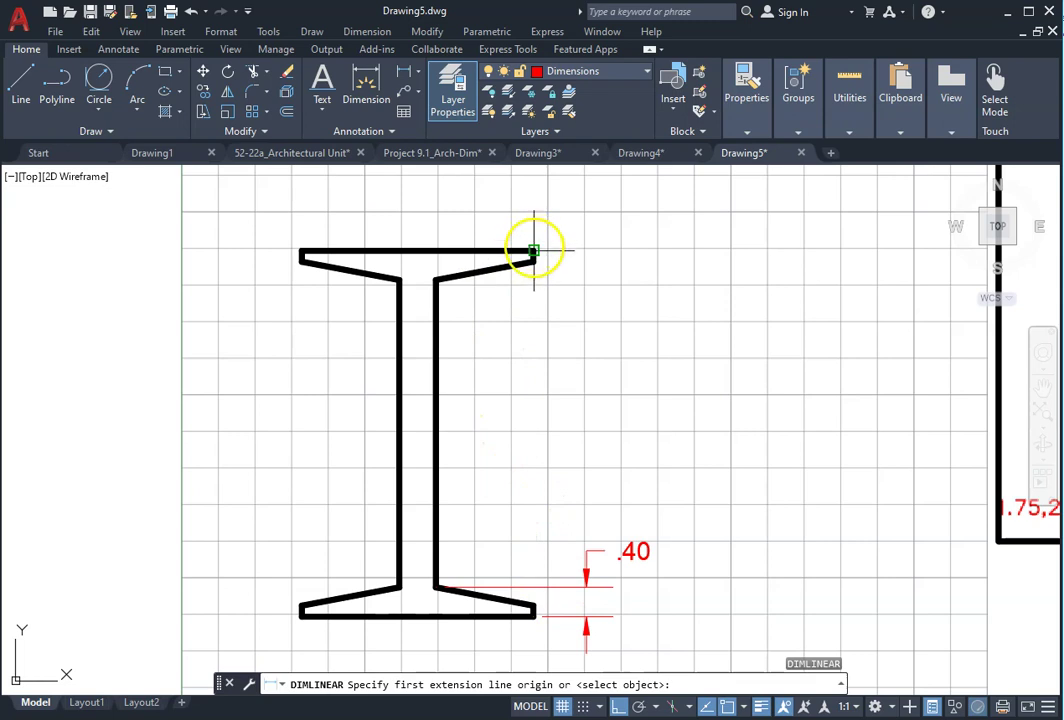
click(534, 250)
click(534, 260)
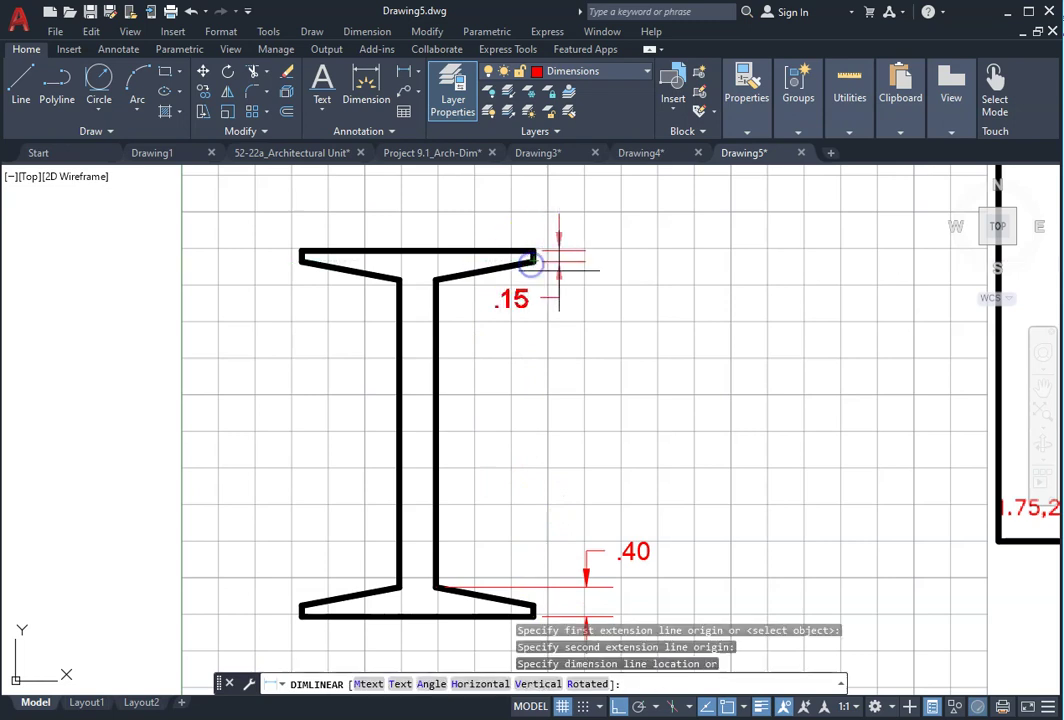
click(576, 274)
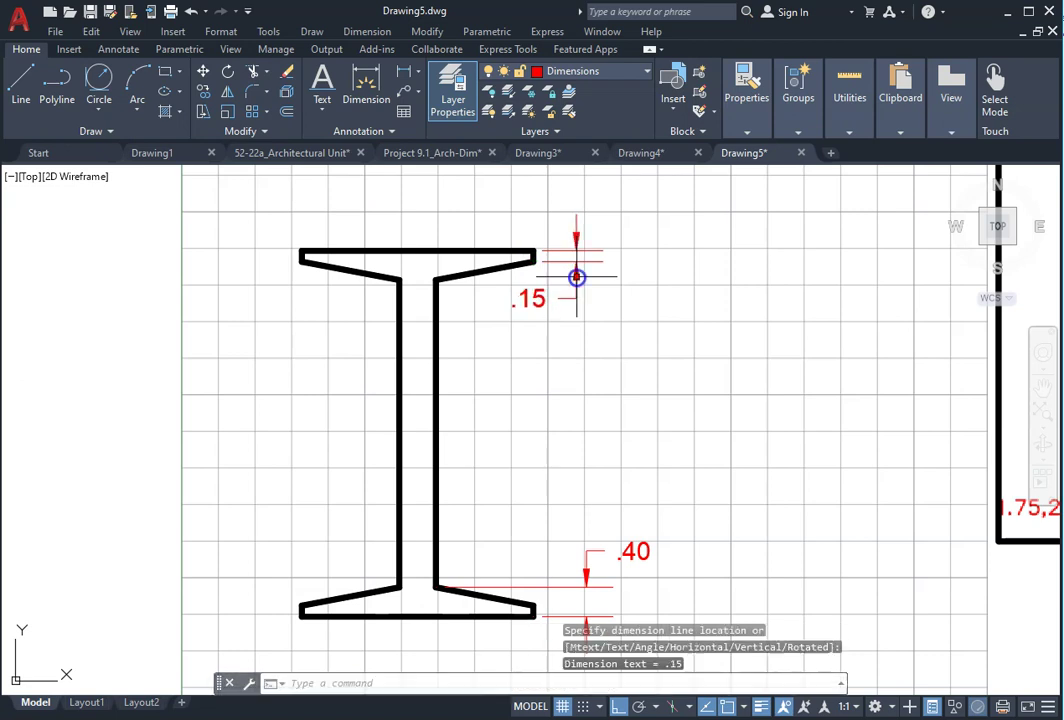
- Reposition the .15 dimension text up and right of the top flange with Ortho off
click(527, 303)
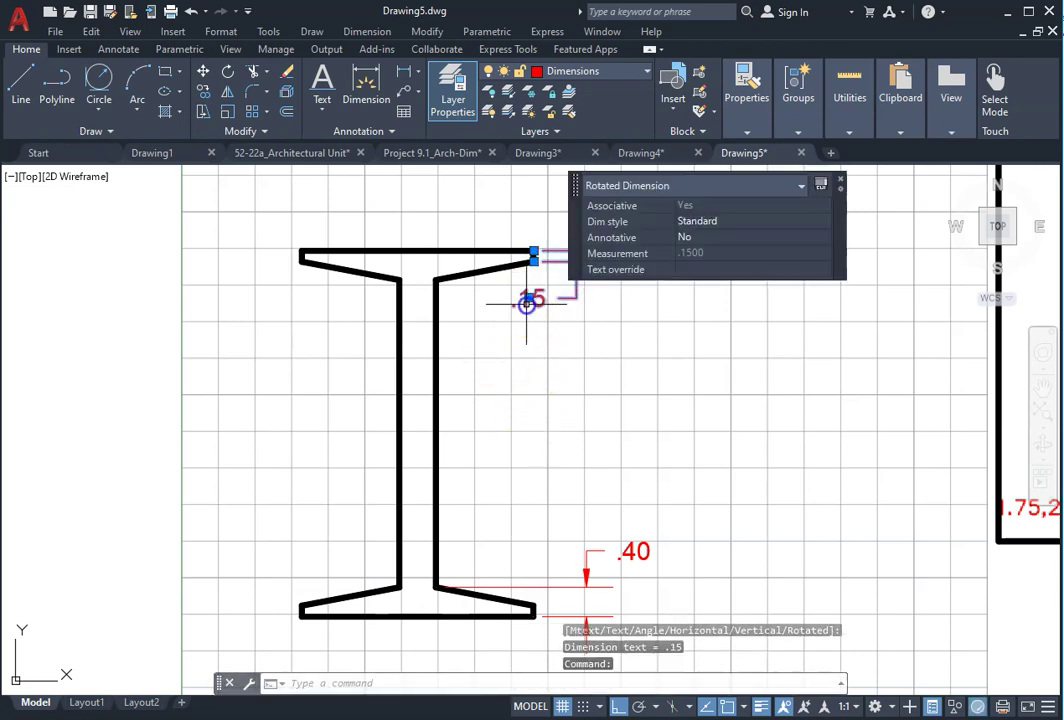
click(530, 297)
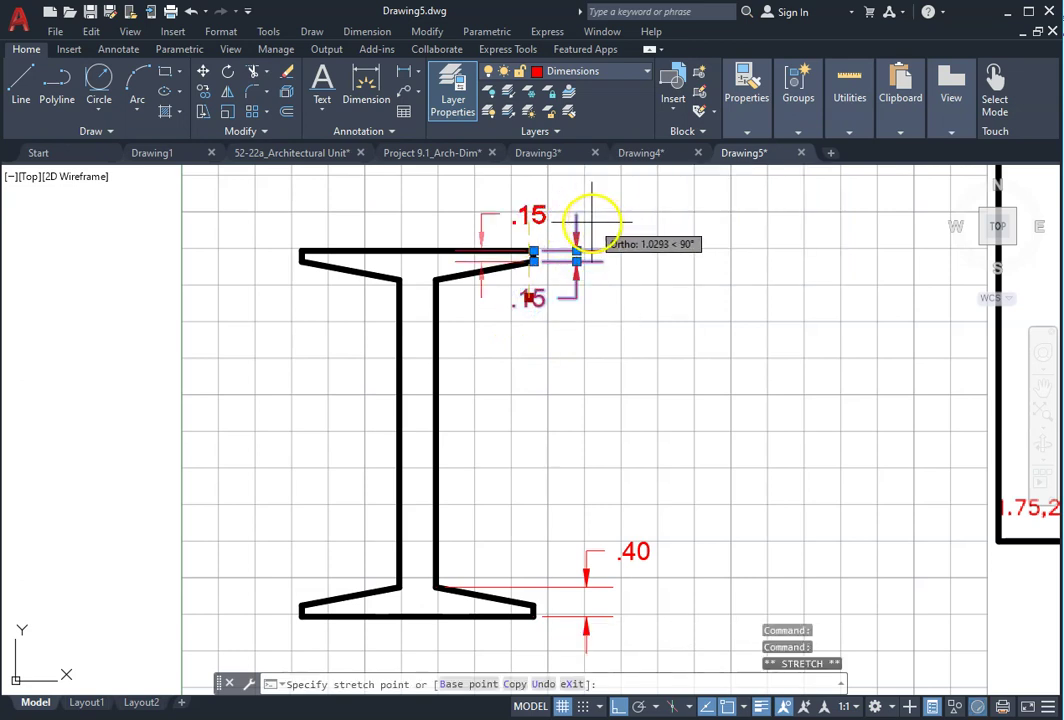
key(F8)
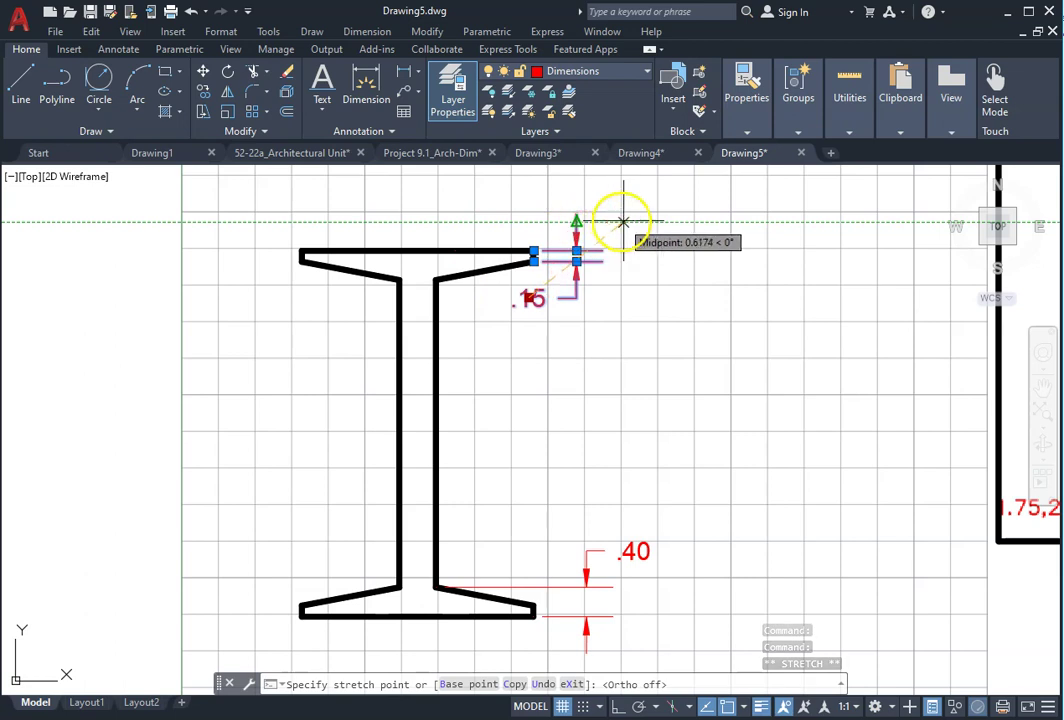
click(624, 226)
key(Escape)
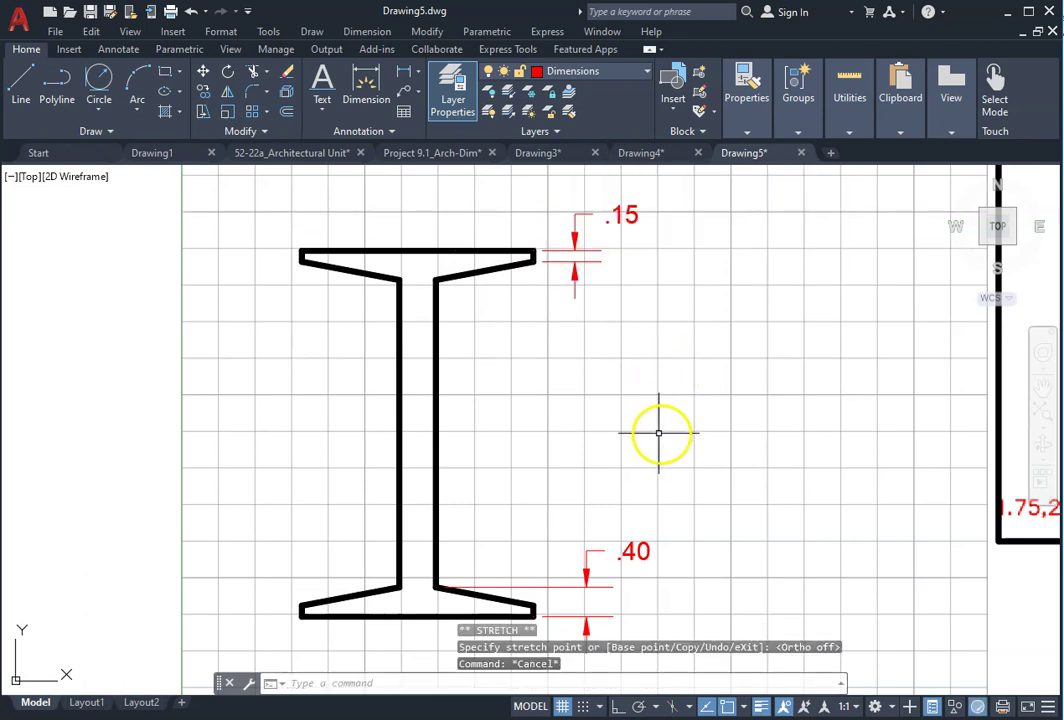
key(Escape)
middle_drag(565, 518, 482, 506)
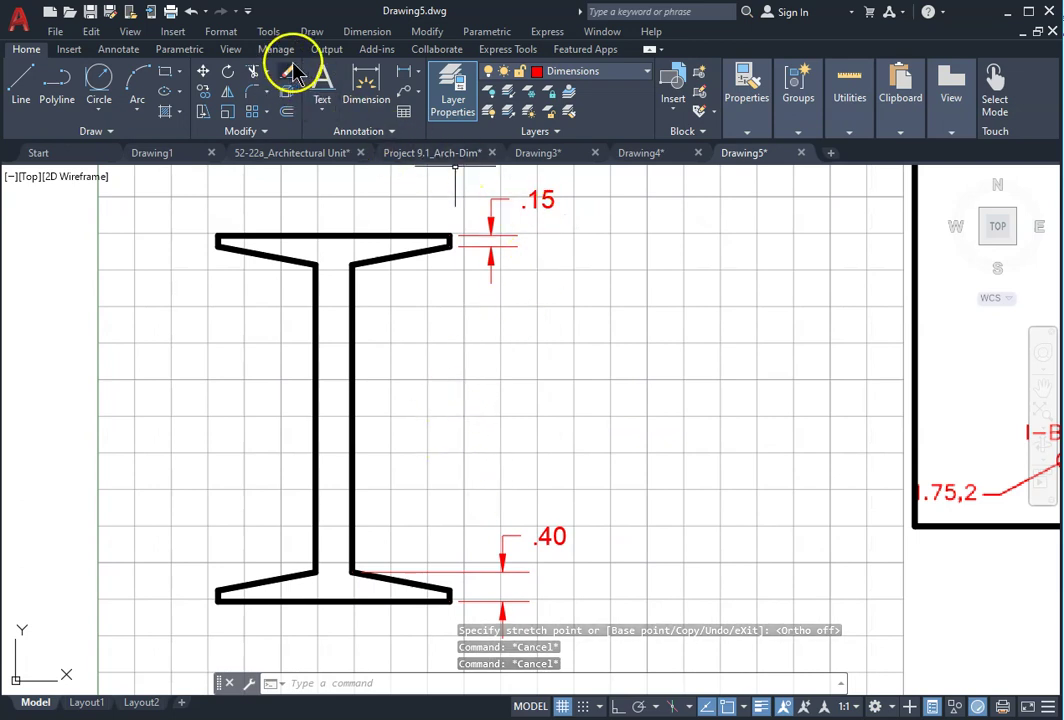
- Dimension the overall beam height as 5.00, placed right of the beam
click(366, 31)
click(357, 78)
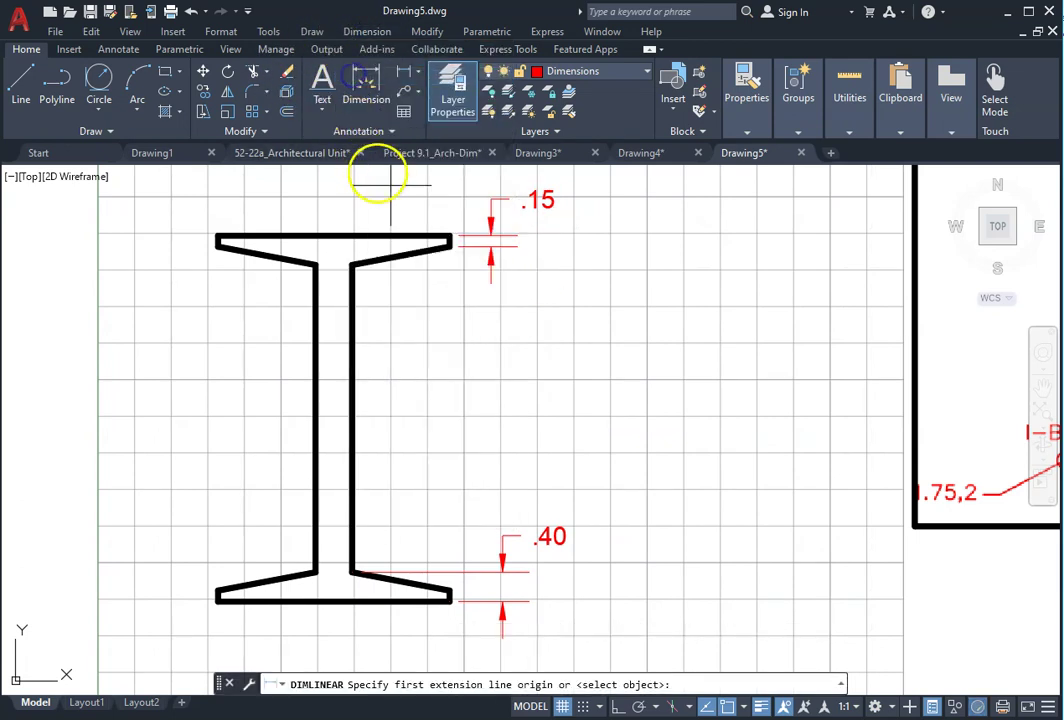
click(451, 236)
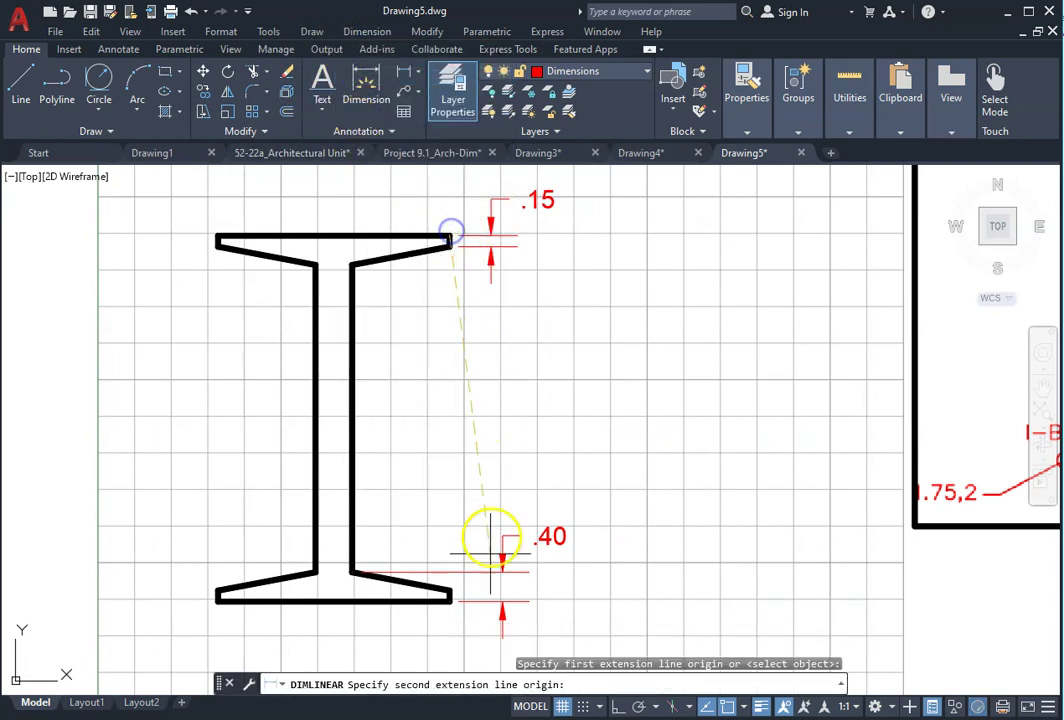
click(452, 602)
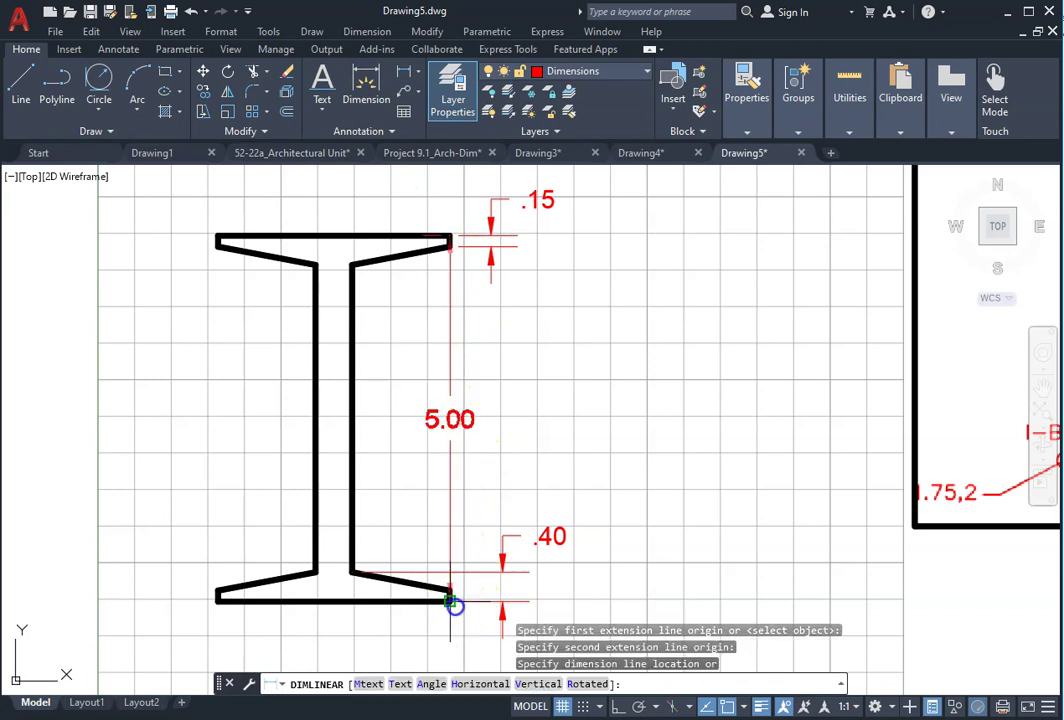
click(593, 513)
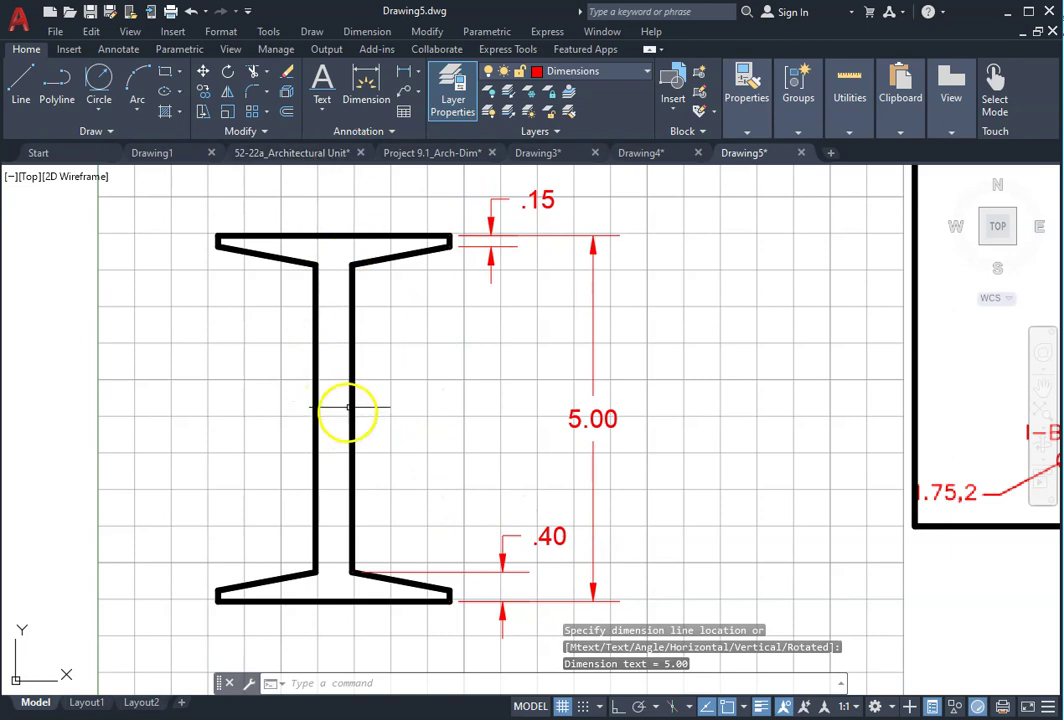
- Dimension the web thickness as .50 across the web
click(367, 33)
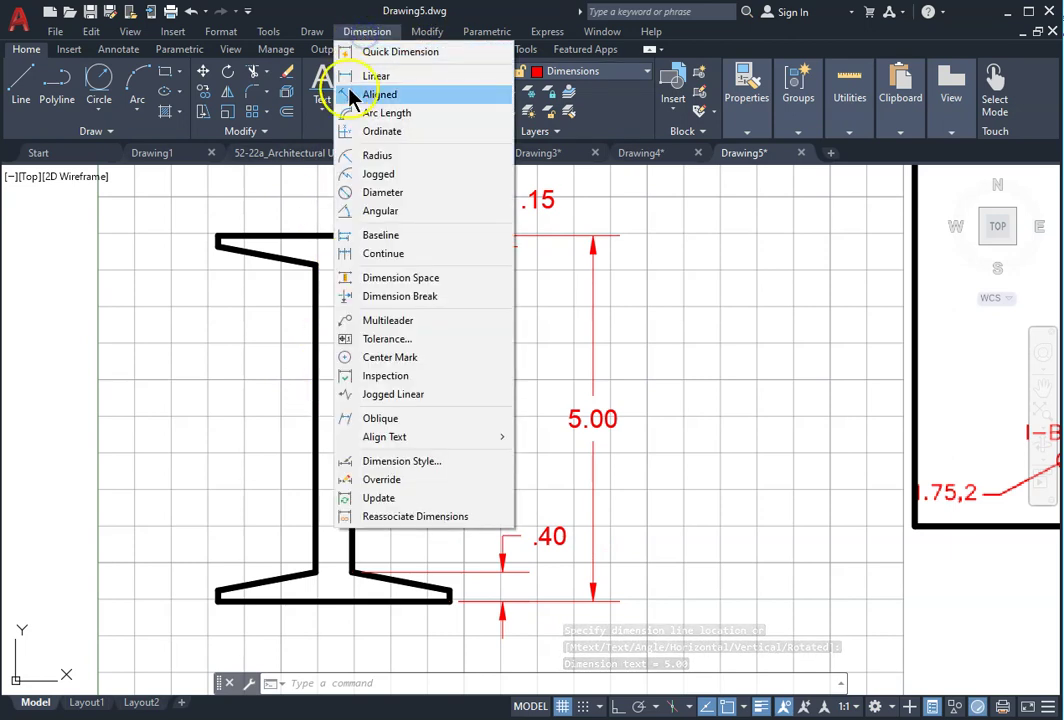
click(378, 80)
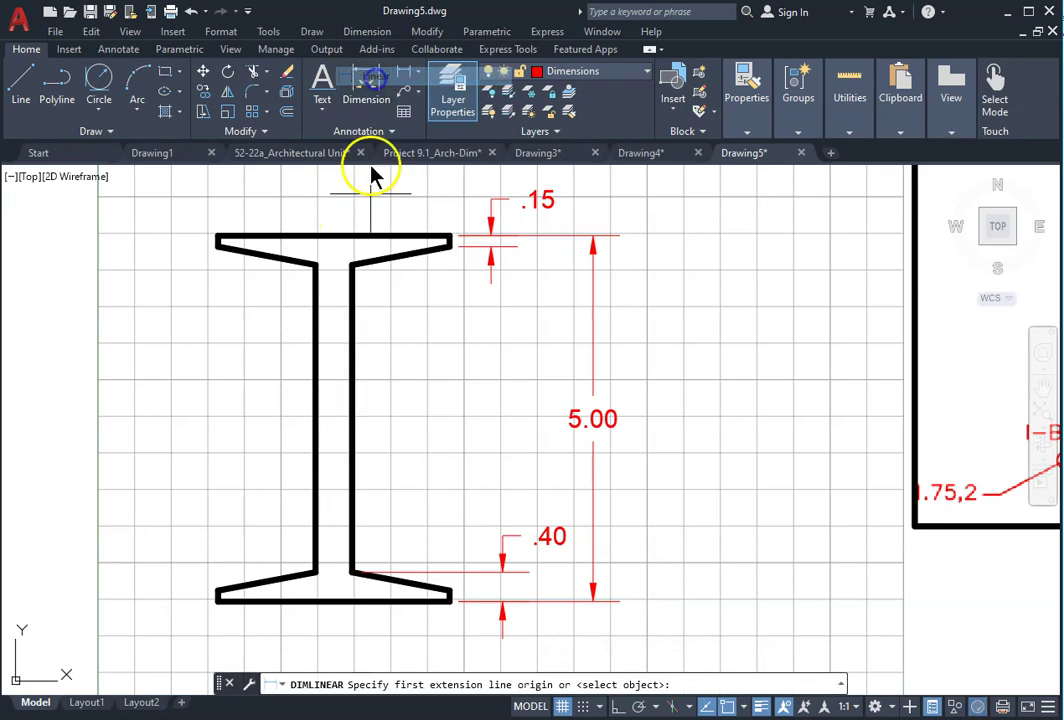
click(349, 418)
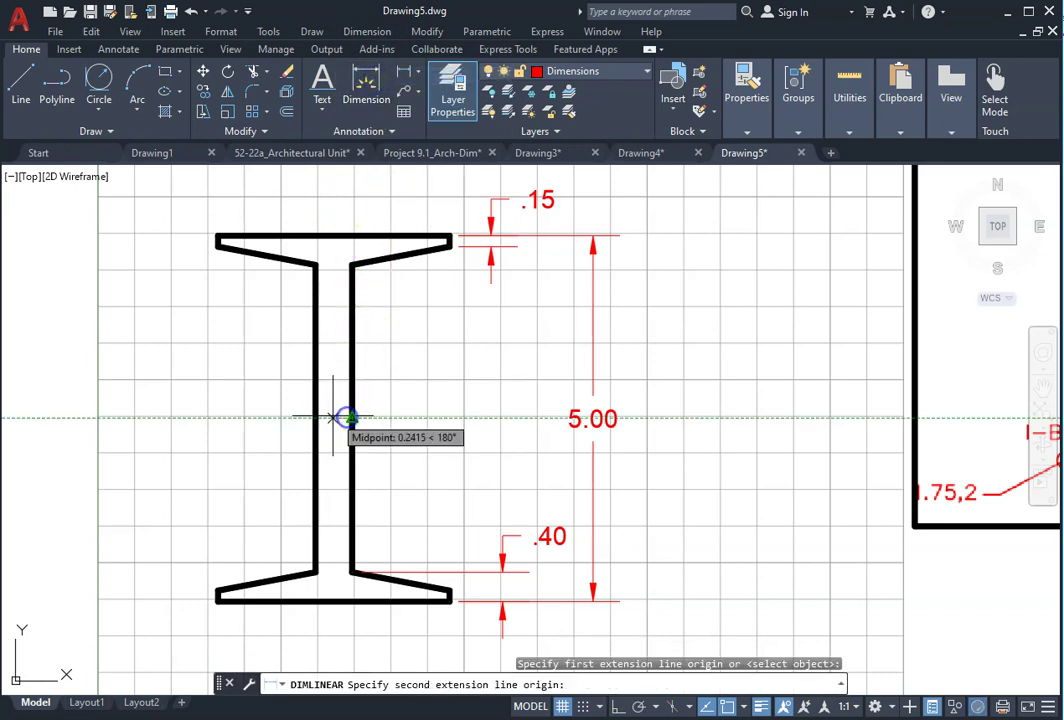
click(314, 420)
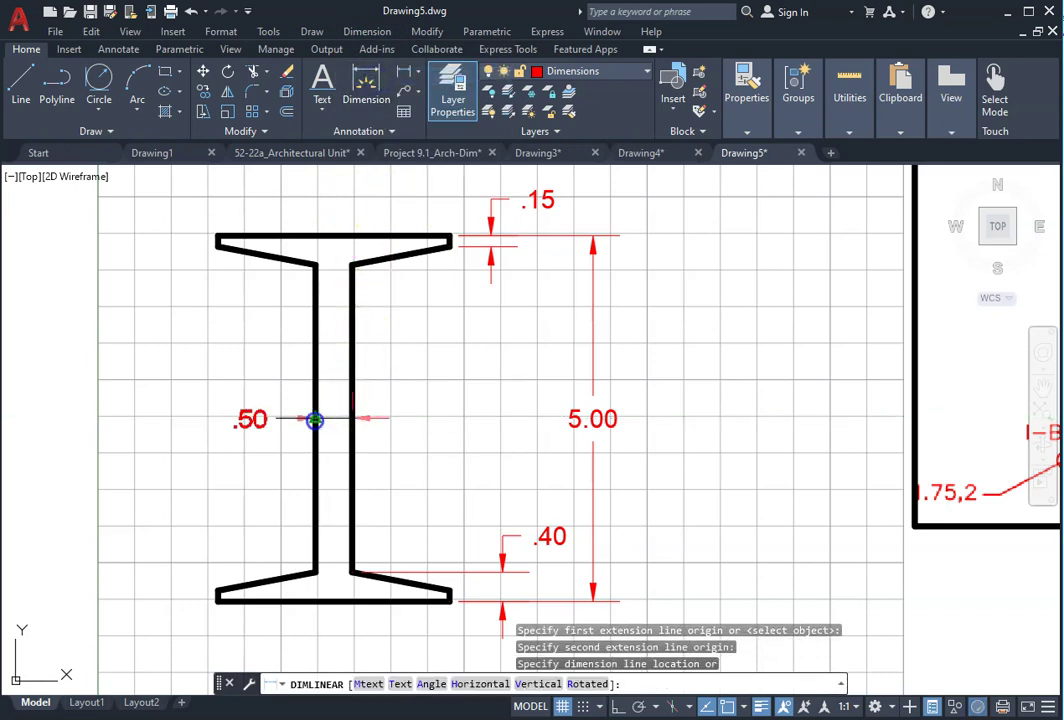
click(334, 418)
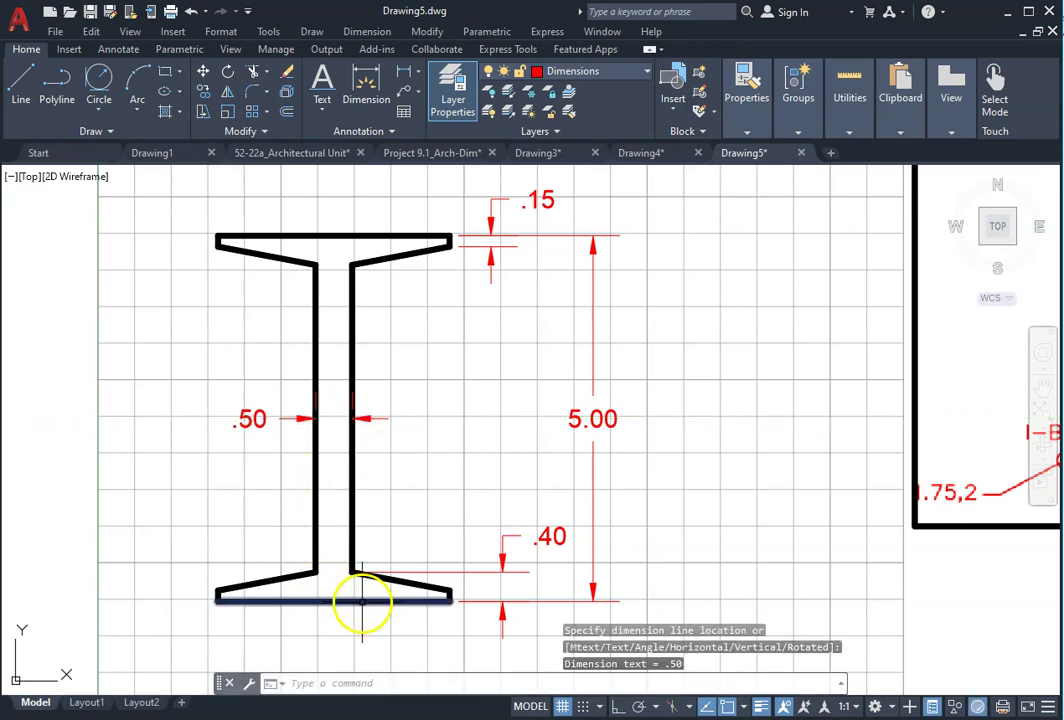
scroll(363, 601, down, 2)
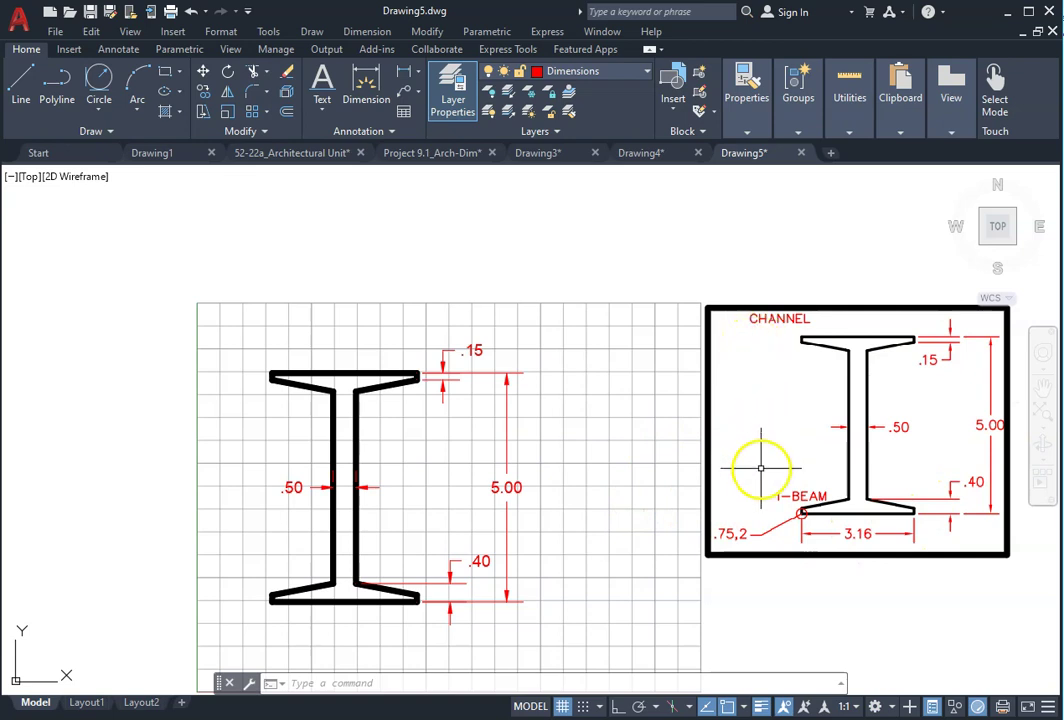
- Place single-line text CHANNEL above the top flange at 0.2000 height, 0 rotation
click(324, 112)
click(287, 182)
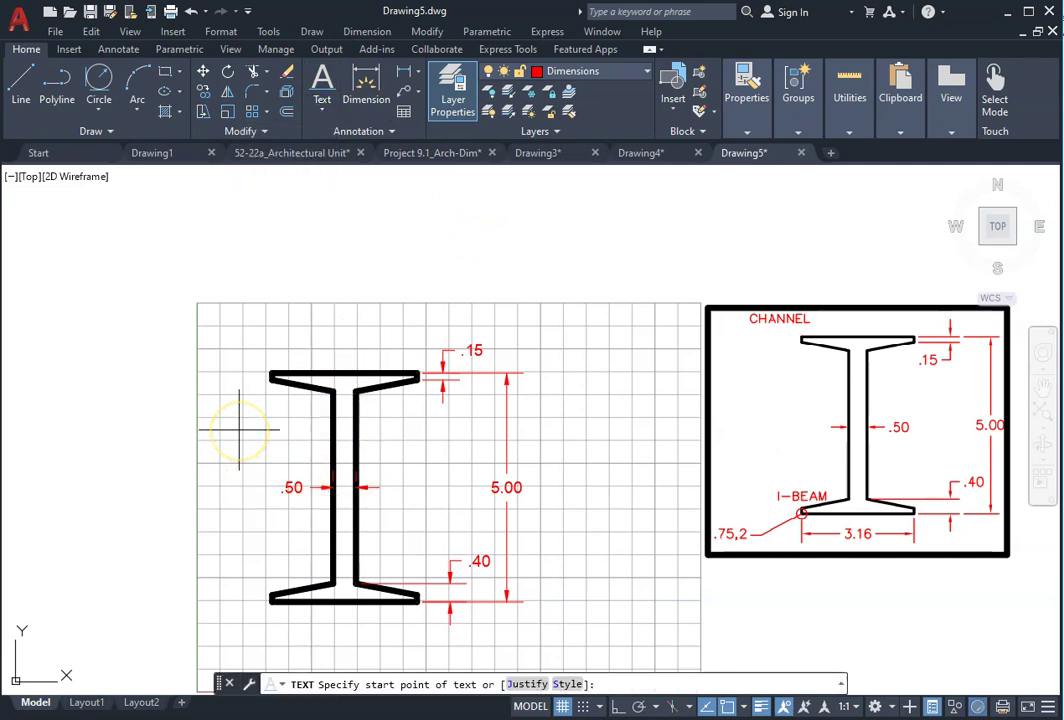
click(280, 334)
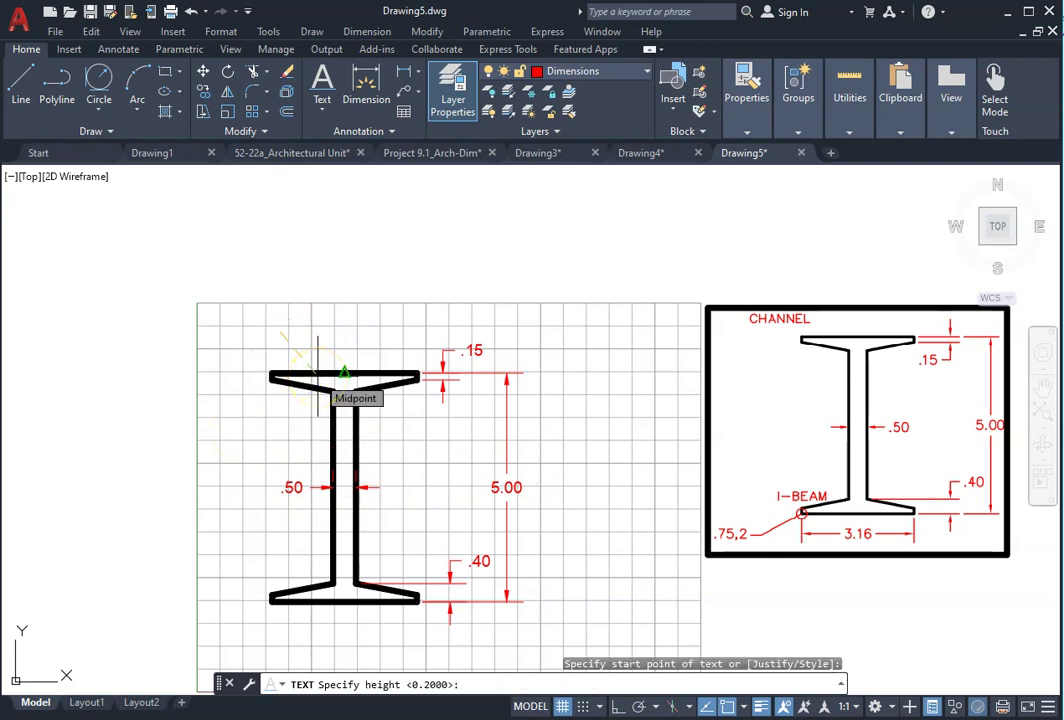
click(450, 582)
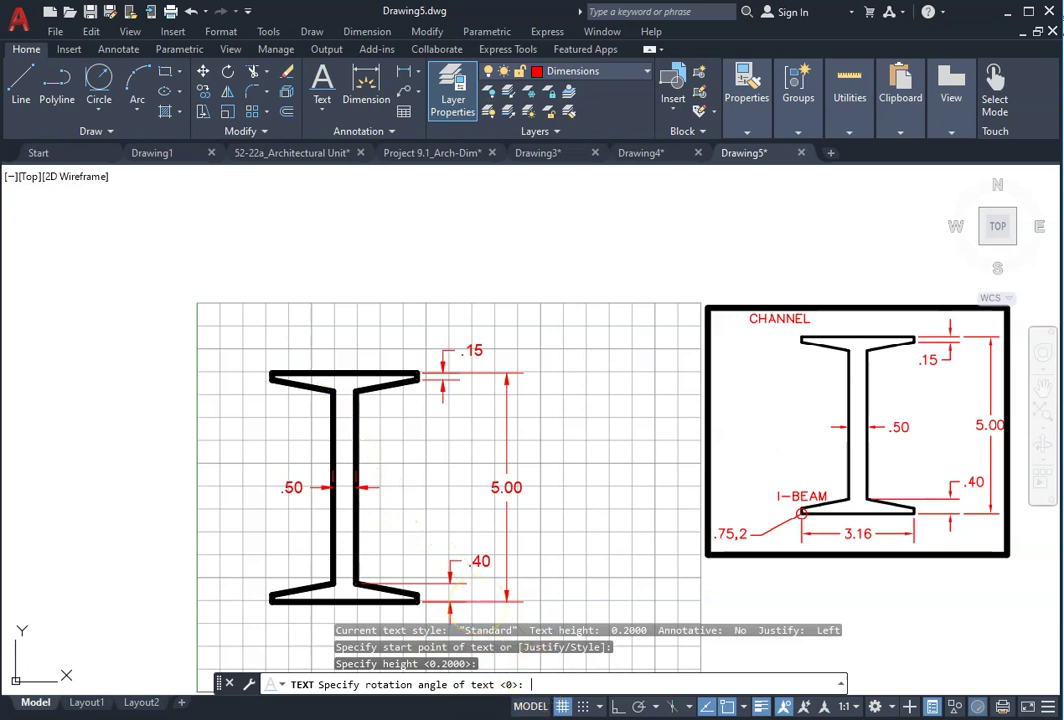
key(Return)
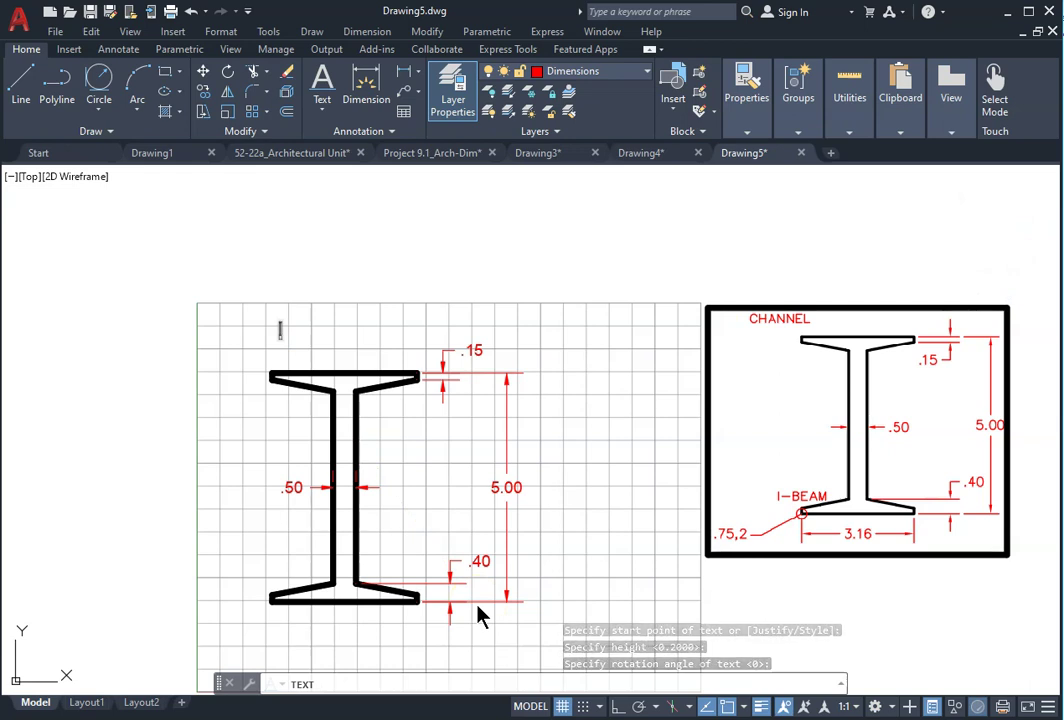
text(CHANNEL)
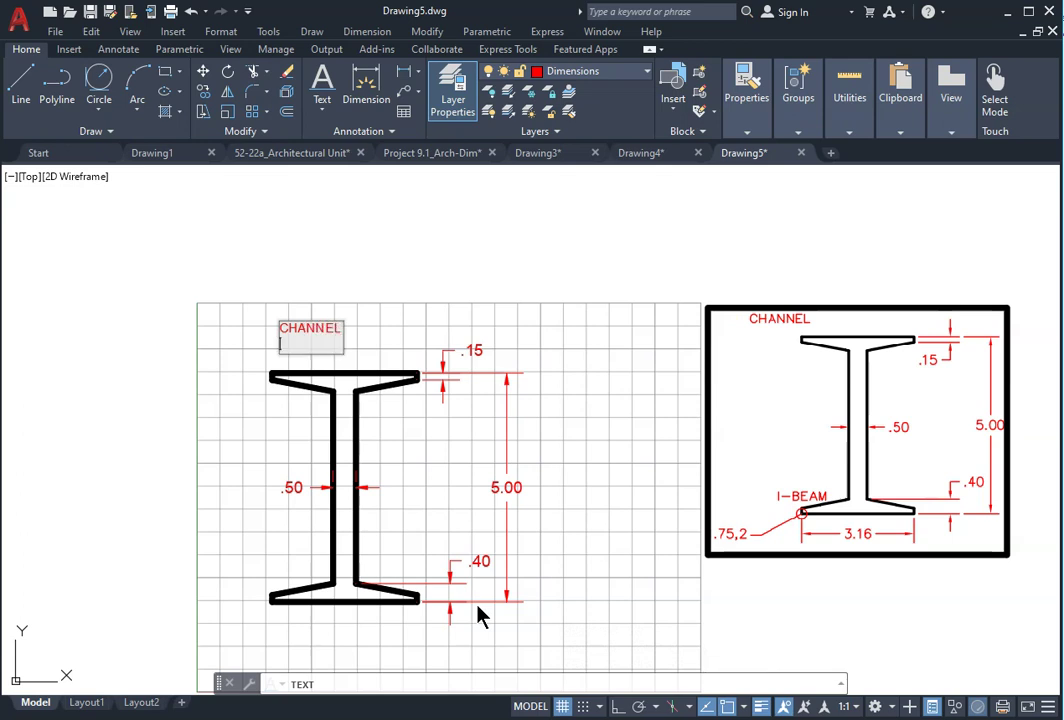
key(Return)
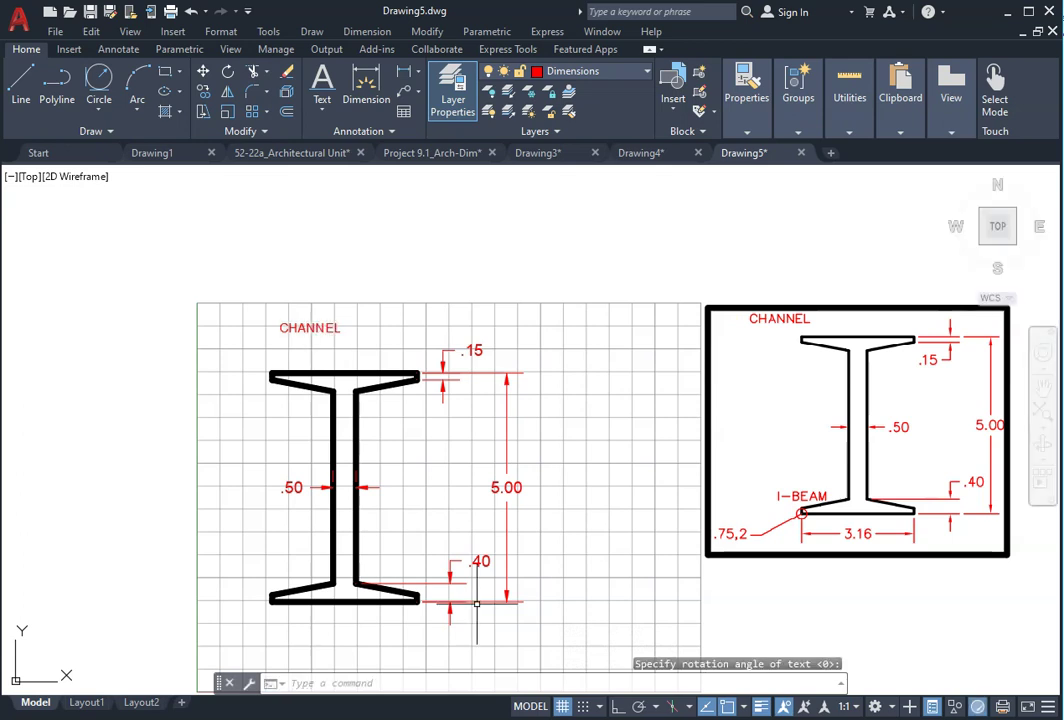
- Place single-line text I-BEAM left of the bottom flange with default height and rotation
key(Return)
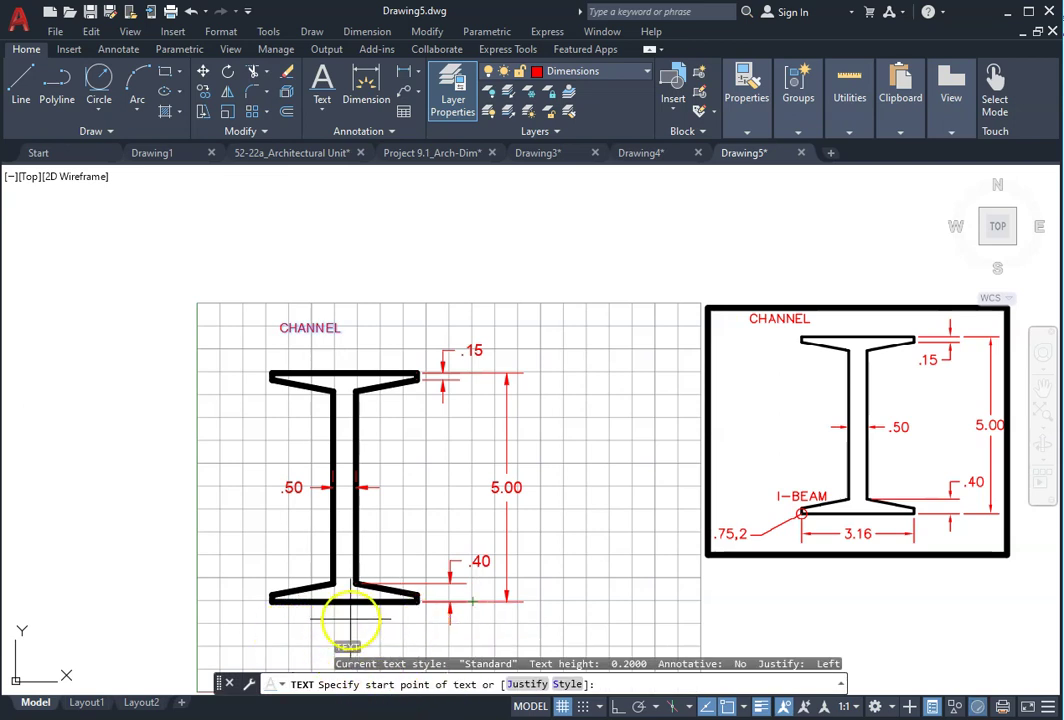
click(250, 573)
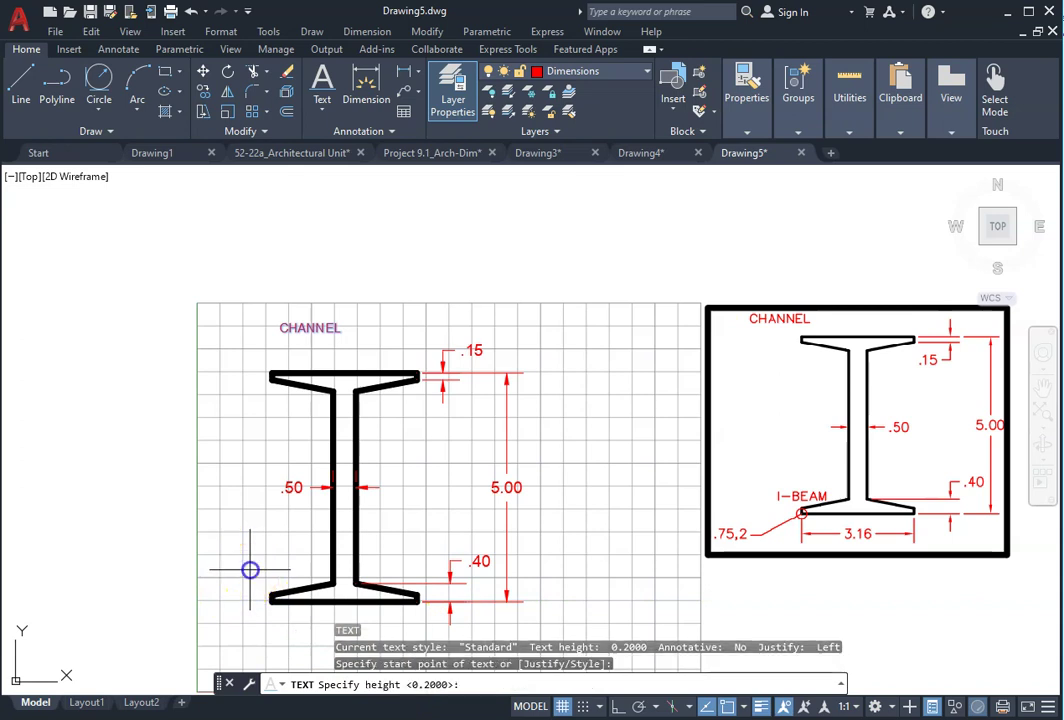
key(Return)
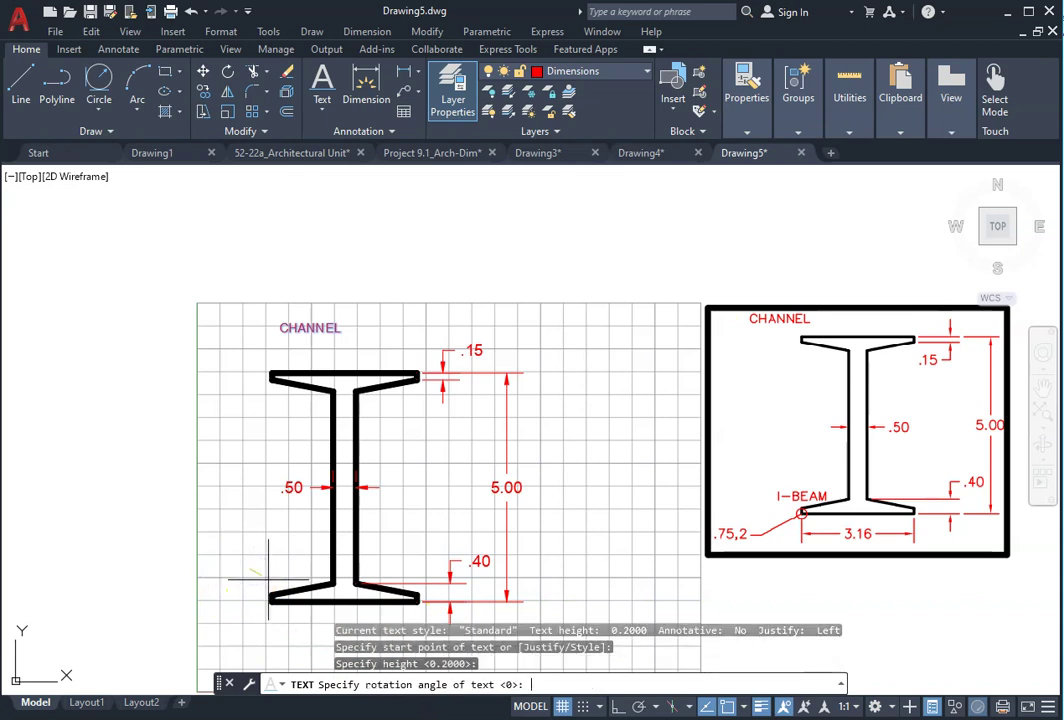
key(Return)
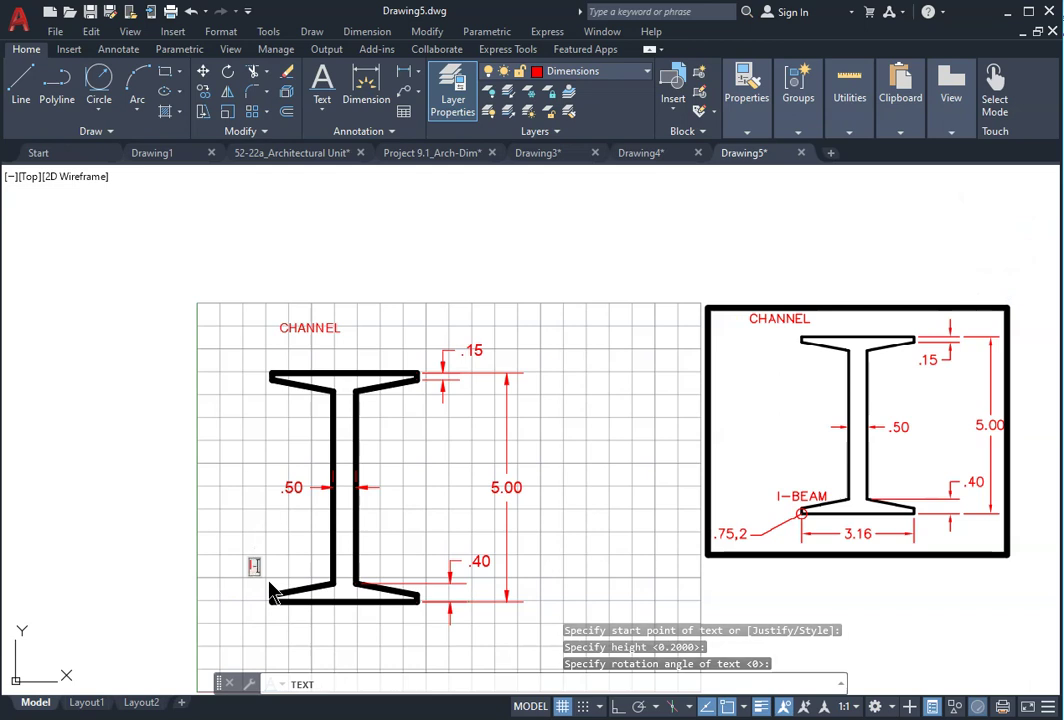
text(I-BEAM)
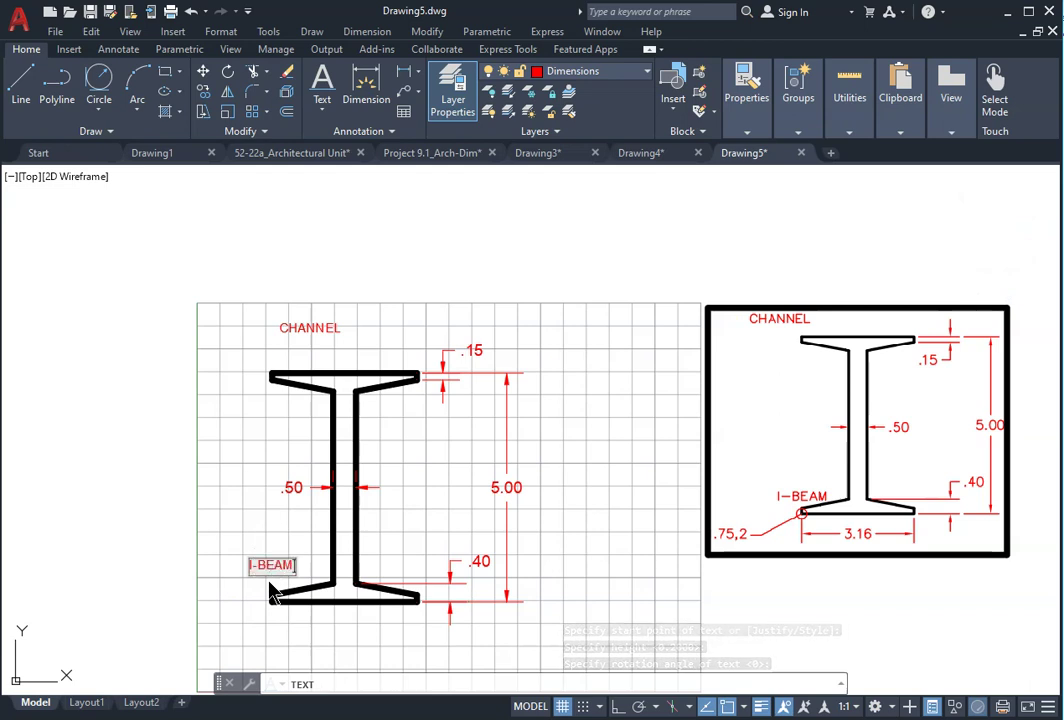
key(Return)
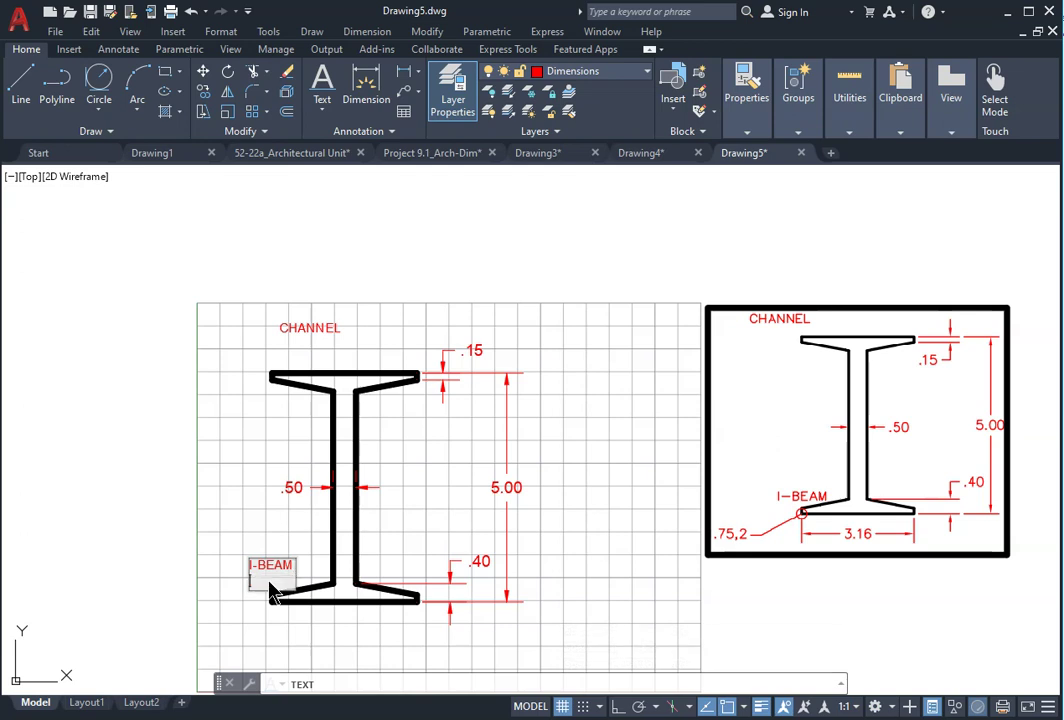
key(Return)
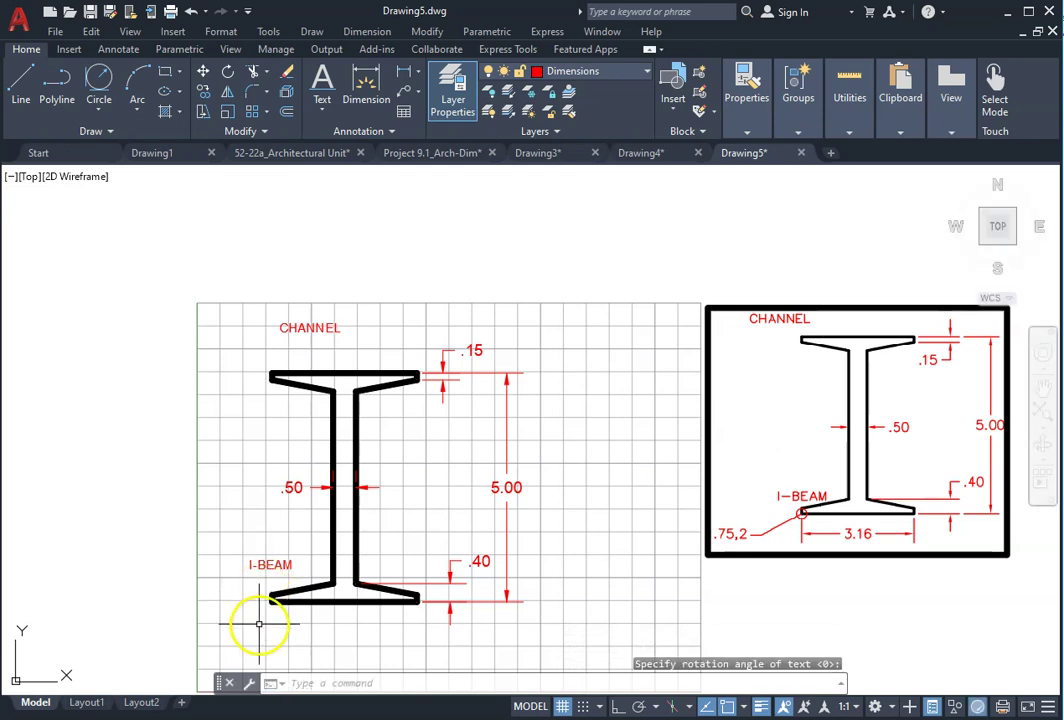